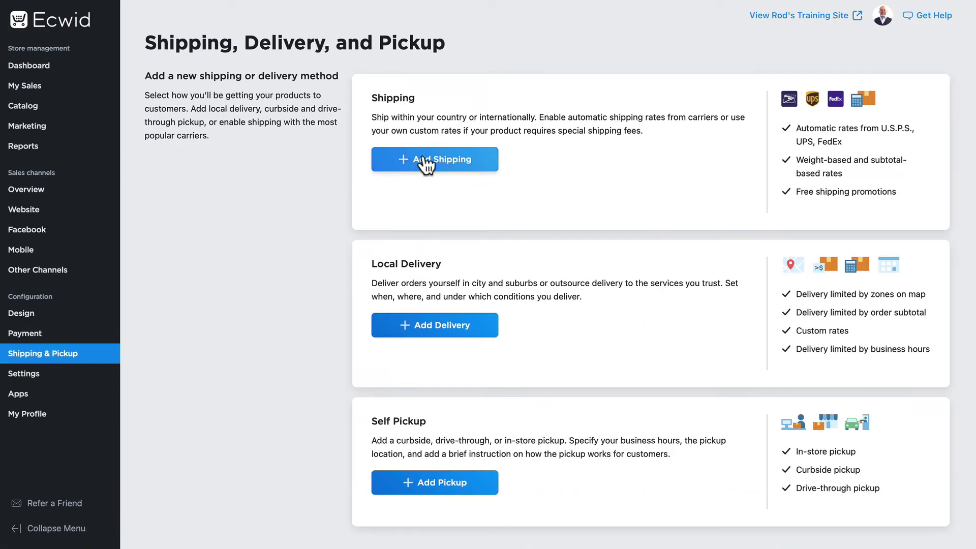
Step: Start a new USPS shipping method using custom rates, reaching its custom rate form
{"action": "left_click", "coordinate": [424, 165]}
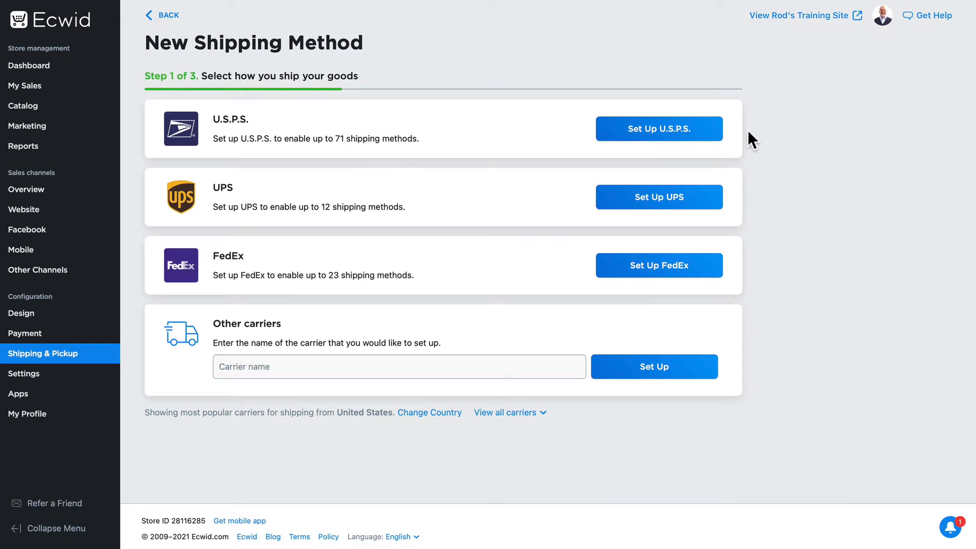
{"action": "left_click", "coordinate": [659, 129]}
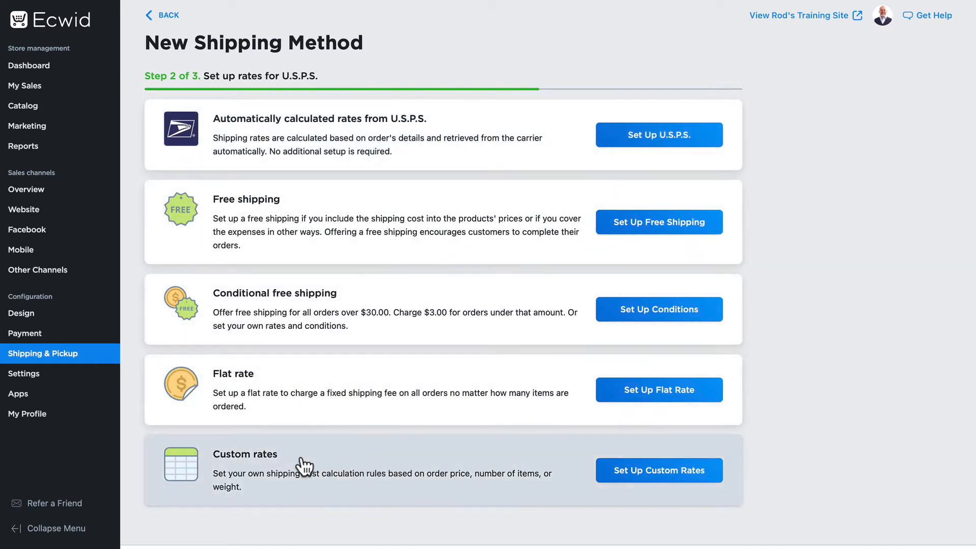
{"action": "left_click", "coordinate": [659, 473]}
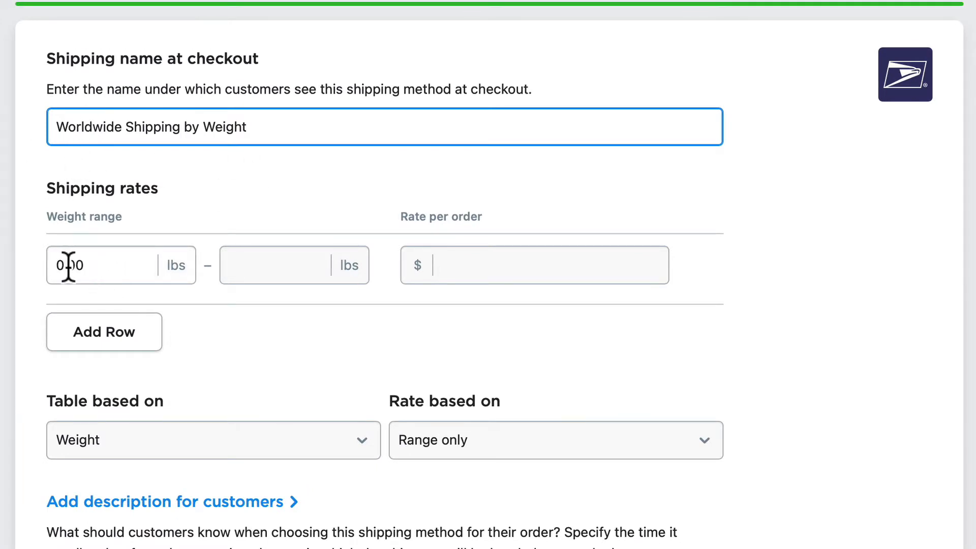
Step: Set weight tiers 0–5 lbs at $6.95 and 5.01–10 lbs at $12.95 for Worldwide Shipping by Weight
{"action": "left_click", "coordinate": [259, 265]}
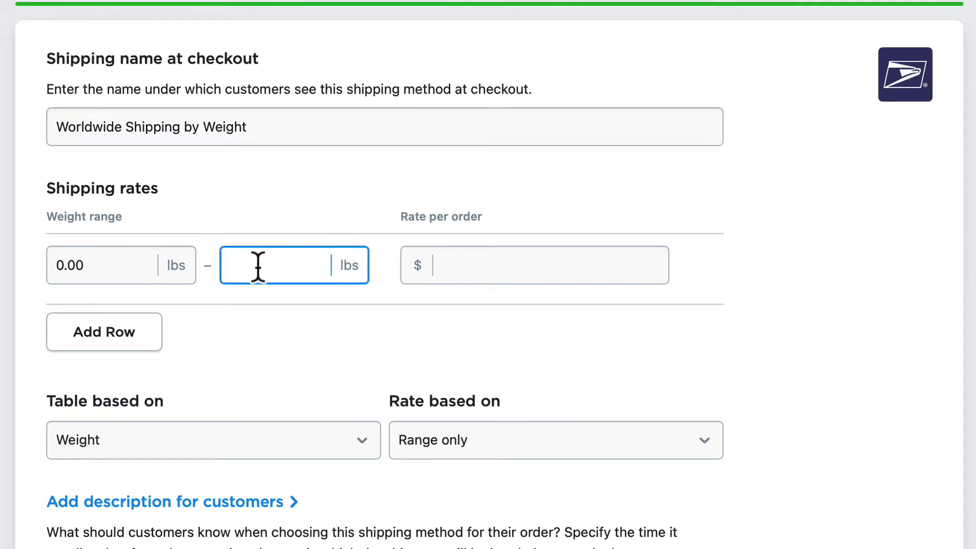
{"action": "type", "text": "5"}
{"action": "key", "text": "Tab"}
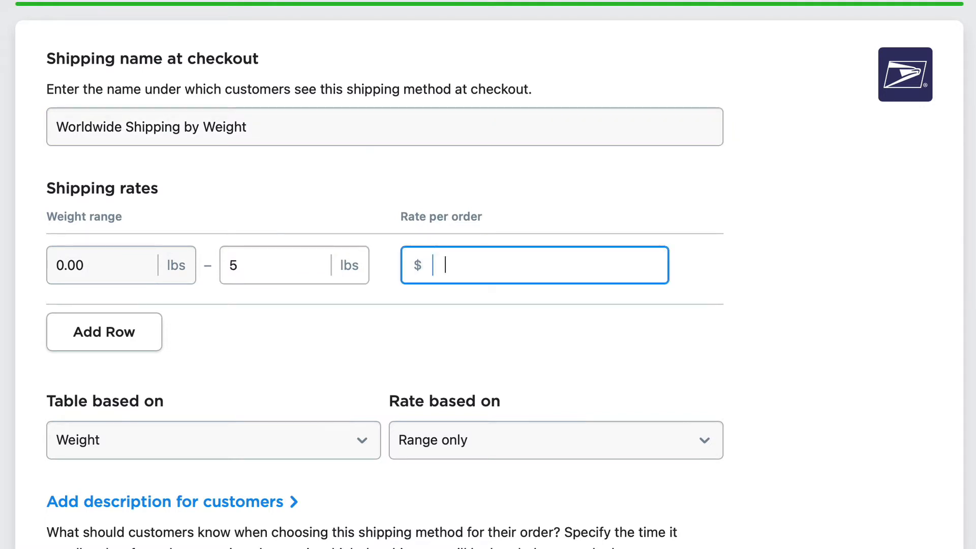
{"action": "type", "text": "6."}
{"action": "type", "text": "95"}
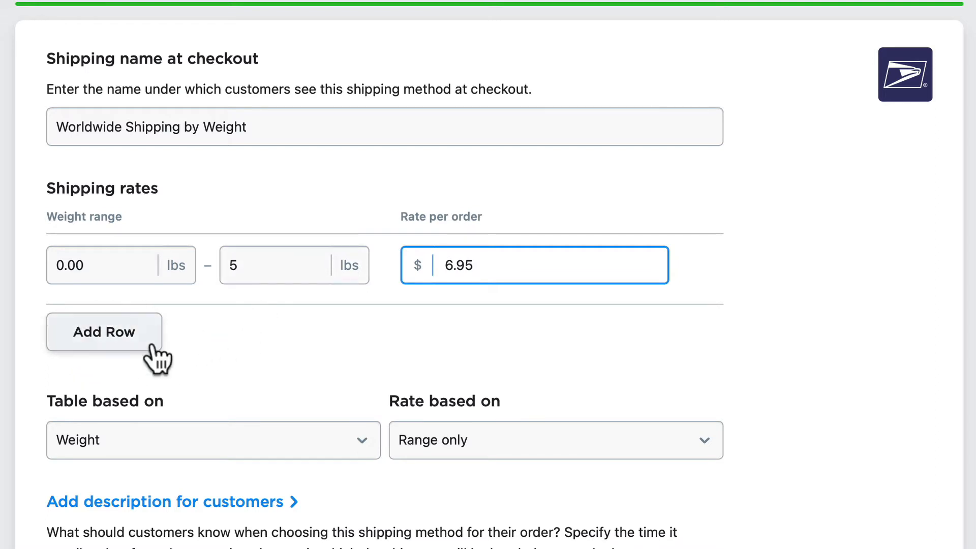
{"action": "left_click", "coordinate": [105, 342]}
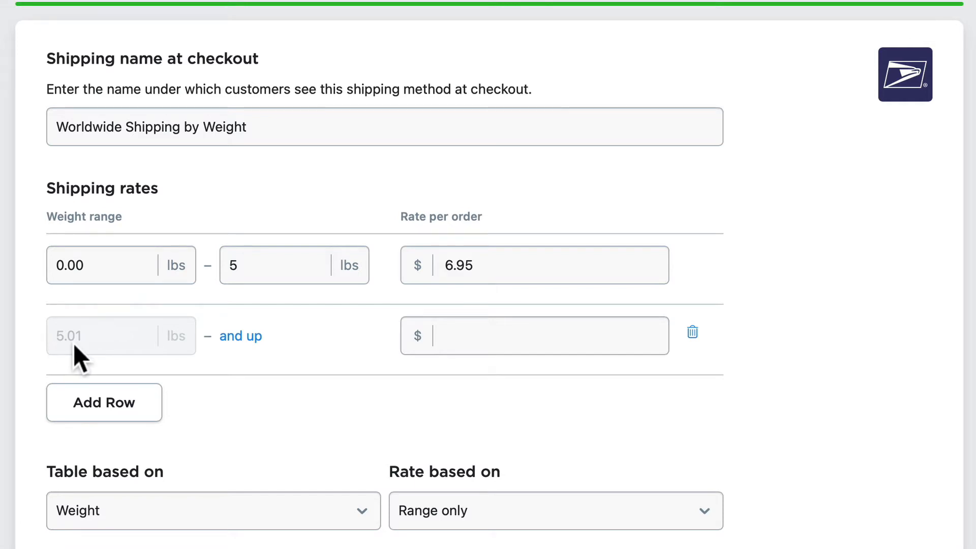
{"action": "left_click", "coordinate": [244, 340]}
{"action": "left_click", "coordinate": [243, 336]}
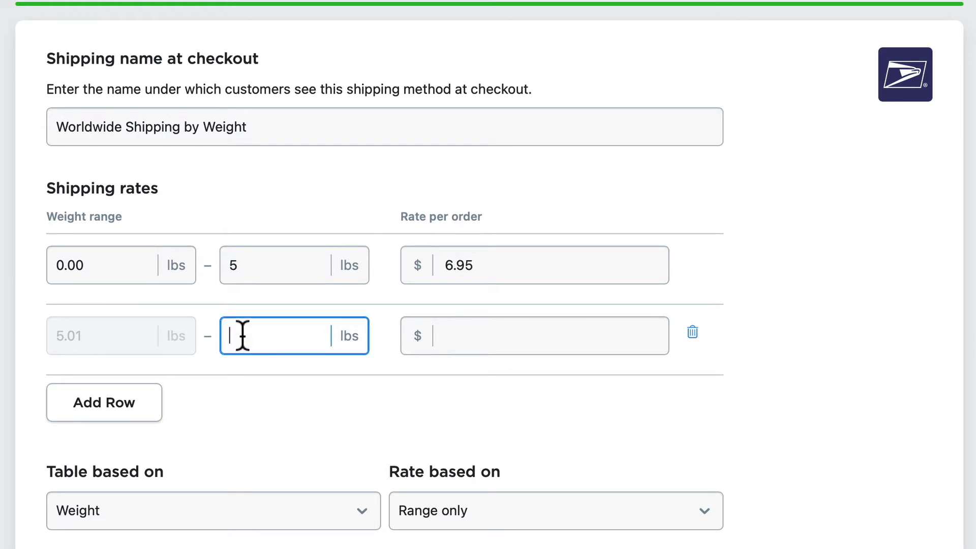
{"action": "type", "text": "10"}
{"action": "key", "text": "Tab"}
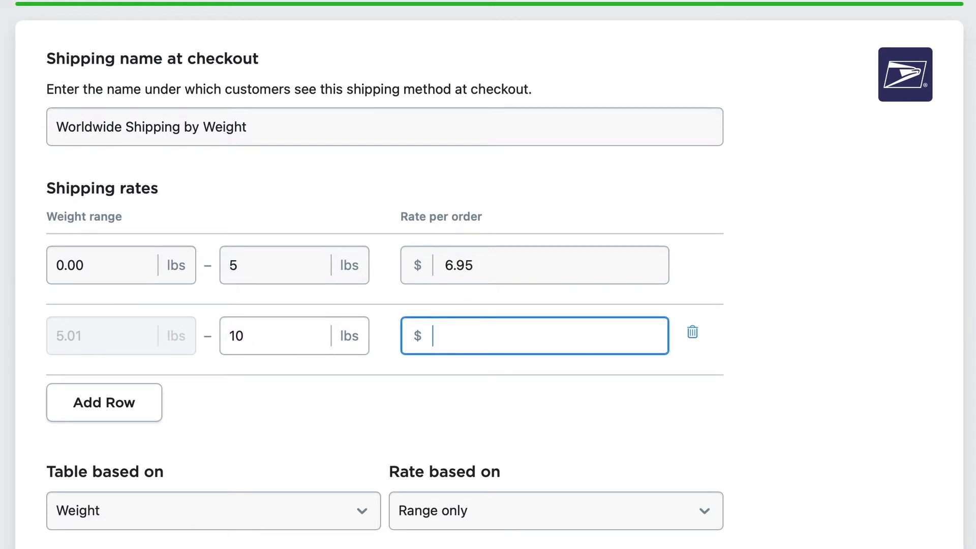
{"action": "type", "text": "12.95"}
Step: Add a third tier up to 20 lbs charging $24.95
{"action": "left_click", "coordinate": [89, 404]}
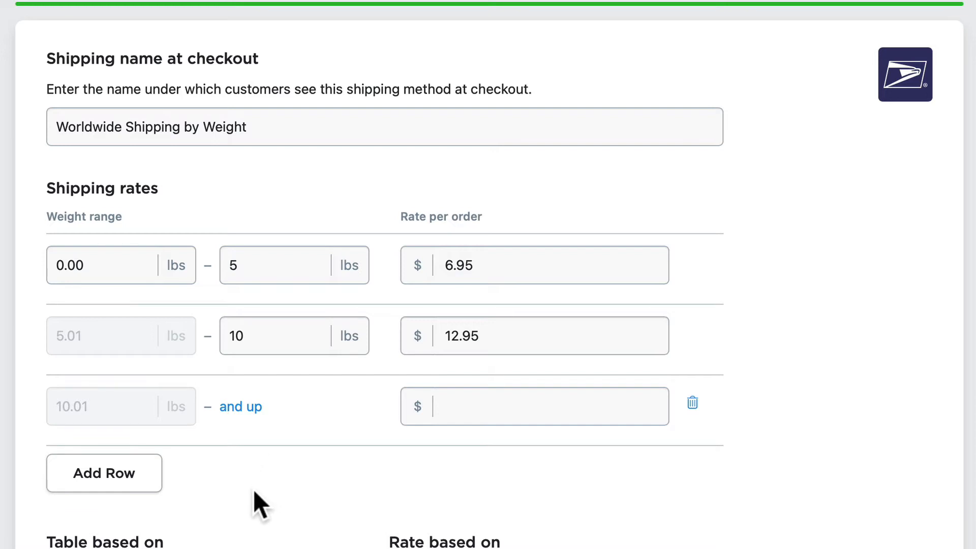
{"action": "left_click", "coordinate": [242, 408]}
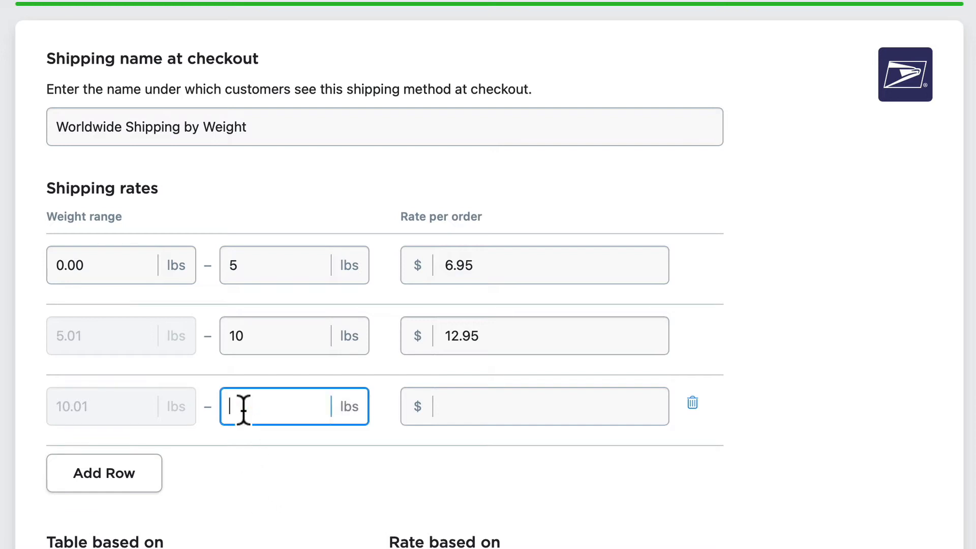
{"action": "type", "text": "20"}
{"action": "key", "text": "Tab"}
{"action": "type", "text": "24.95"}
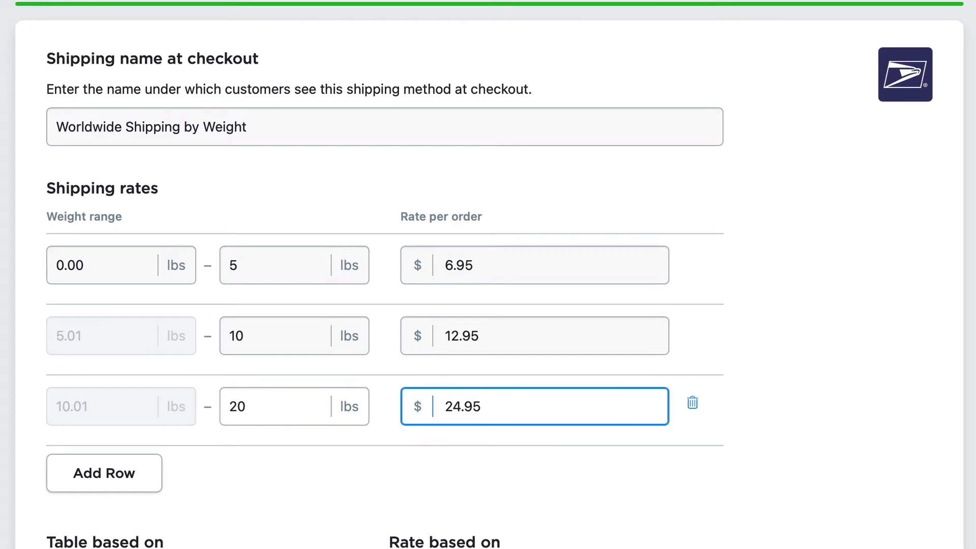
Step: Add a fourth tier up to 100 lbs at $45.95, then delete it so $24.95 covers 10.01 lbs and up
{"action": "left_click", "coordinate": [87, 477]}
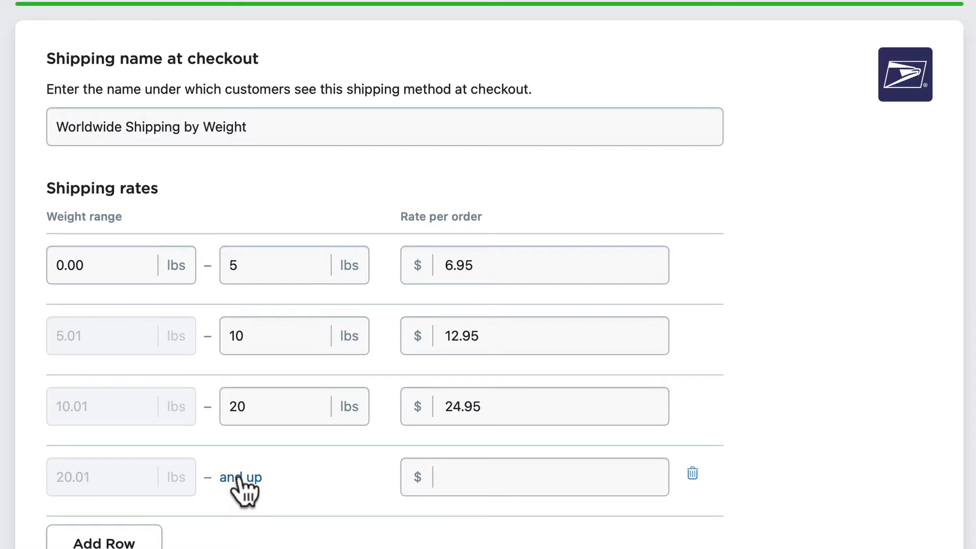
{"action": "left_click", "coordinate": [235, 478]}
{"action": "type", "text": "100"}
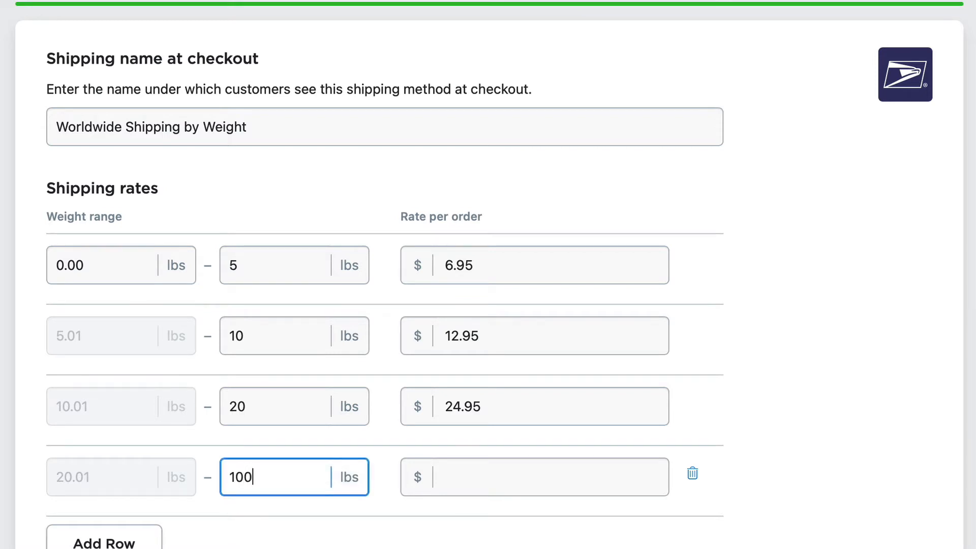
{"action": "key", "text": "Tab"}
{"action": "type", "text": "45.95"}
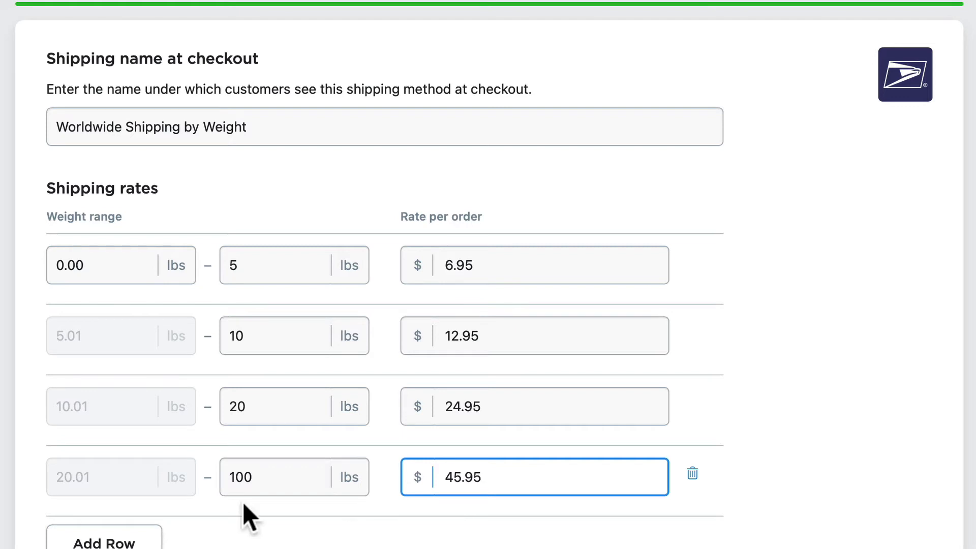
{"action": "left_click", "coordinate": [692, 473]}
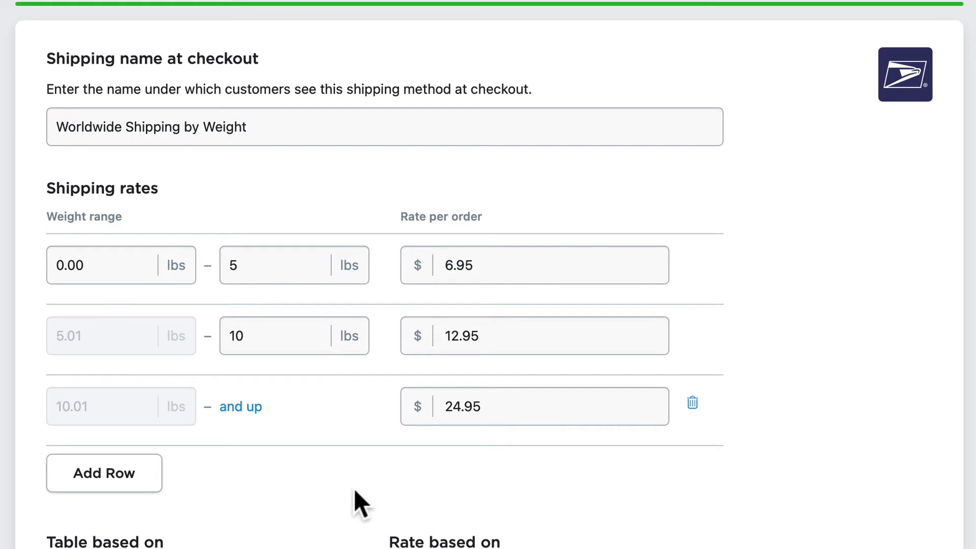
{"action": "scroll", "coordinate": [353, 488], "scroll_direction": "down", "scroll_amount": 5}
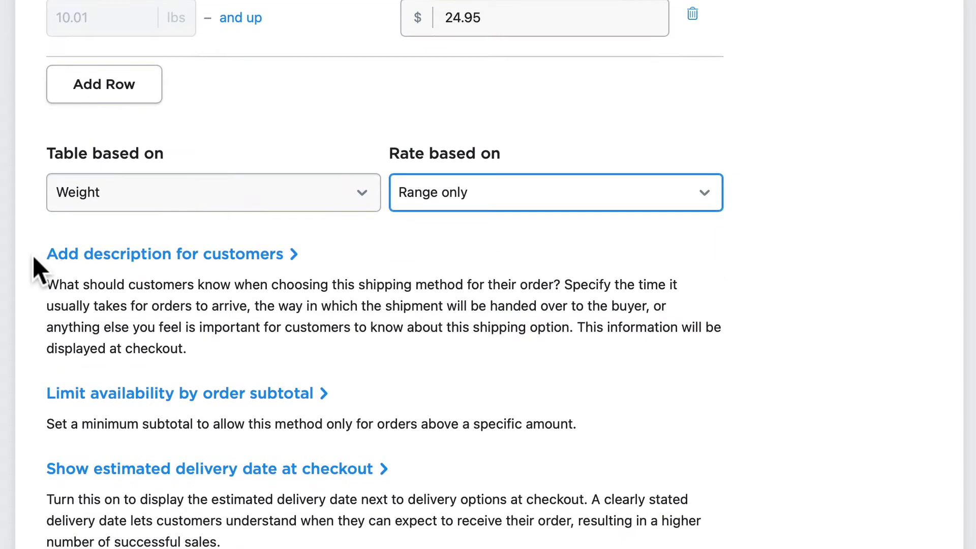
Step: Enable estimated delivery dates at checkout and enter a 3–5 day transit time
{"action": "left_click", "coordinate": [141, 254]}
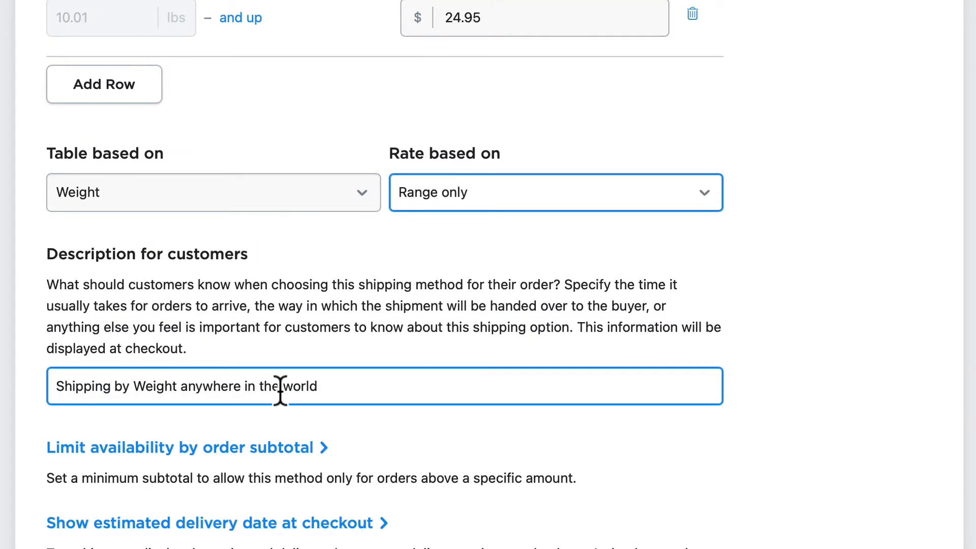
{"action": "scroll", "coordinate": [118, 448], "scroll_direction": "down", "scroll_amount": 1}
{"action": "scroll", "coordinate": [36, 429], "scroll_direction": "down", "scroll_amount": 1}
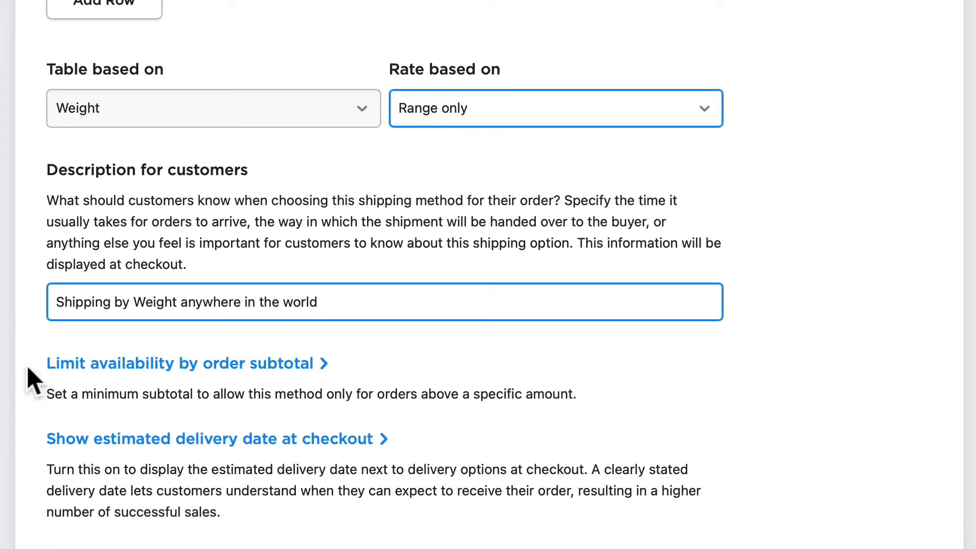
{"action": "left_click", "coordinate": [74, 364]}
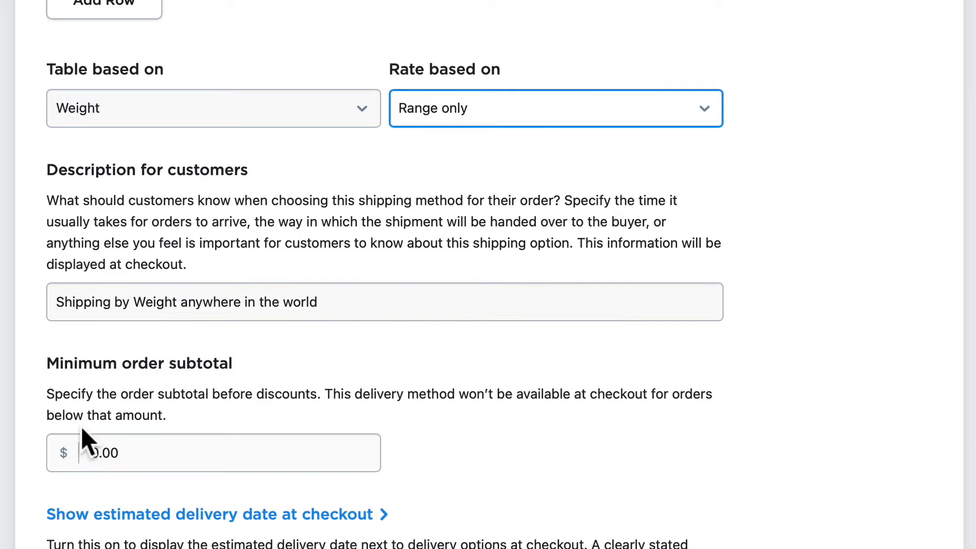
{"action": "scroll", "coordinate": [18, 446], "scroll_direction": "down", "scroll_amount": 3}
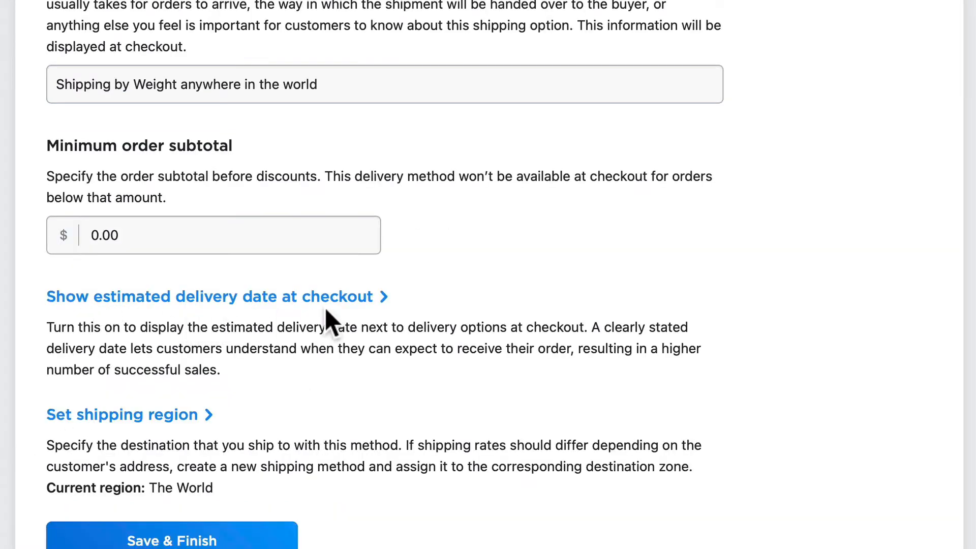
{"action": "left_click", "coordinate": [266, 311]}
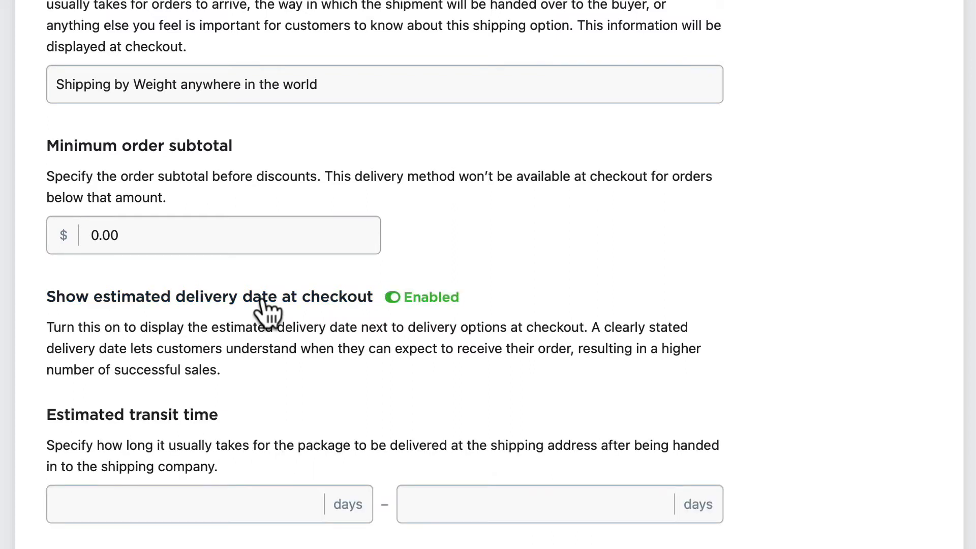
{"action": "left_click", "coordinate": [145, 504]}
{"action": "scroll", "coordinate": [145, 458], "scroll_direction": "down", "scroll_amount": 3}
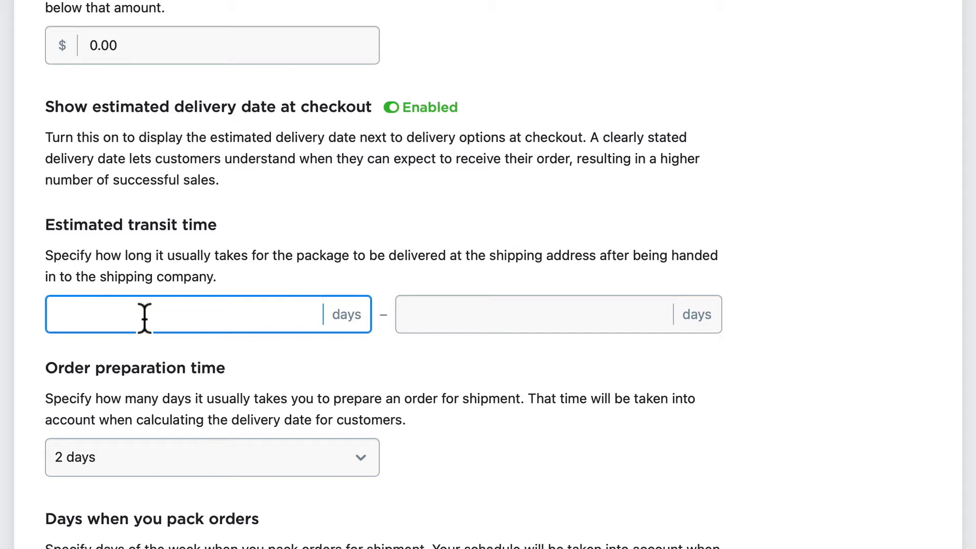
{"action": "type", "text": "3"}
{"action": "key", "text": "Tab"}
{"action": "type", "text": "5"}
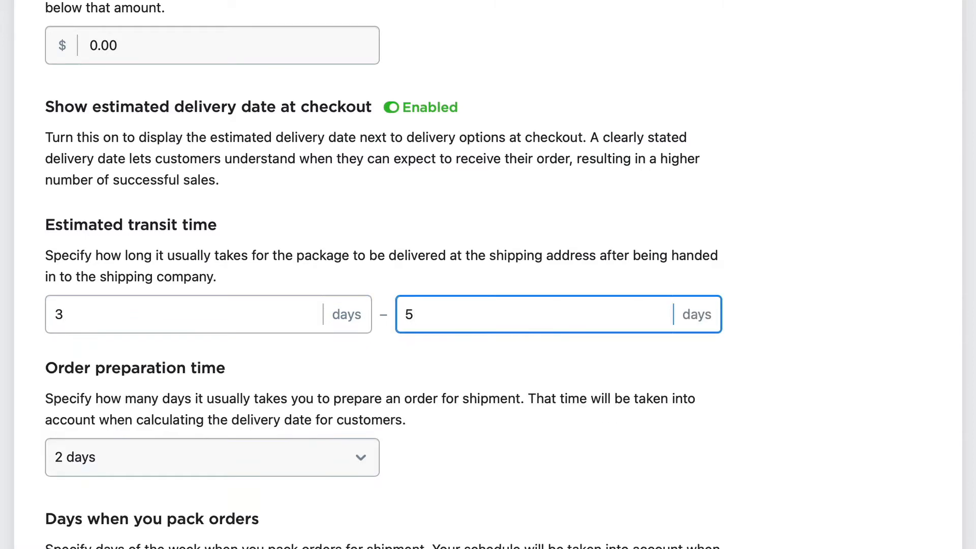
{"action": "scroll", "coordinate": [117, 241], "scroll_direction": "down", "scroll_amount": 3}
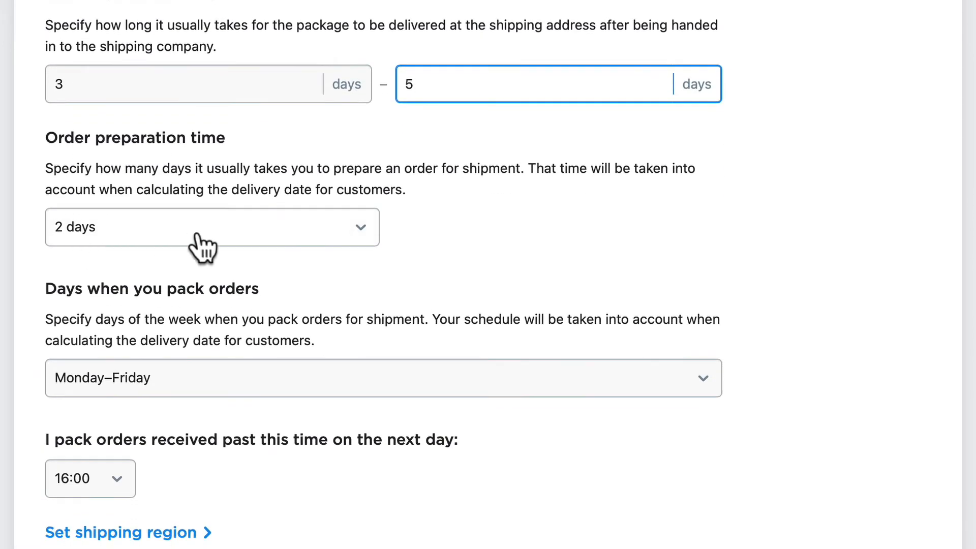
{"action": "scroll", "coordinate": [200, 243], "scroll_direction": "down", "scroll_amount": 3}
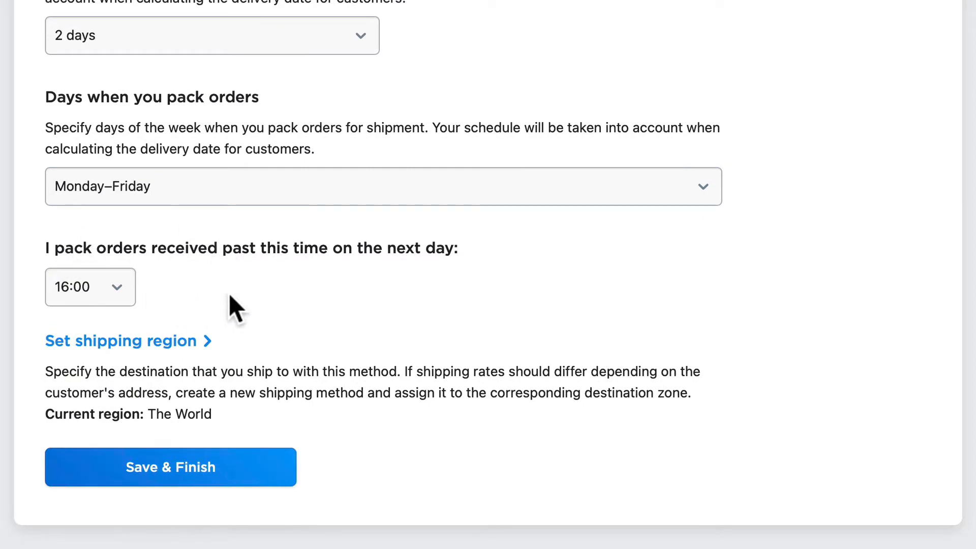
{"action": "scroll", "coordinate": [229, 294], "scroll_direction": "down", "scroll_amount": 2}
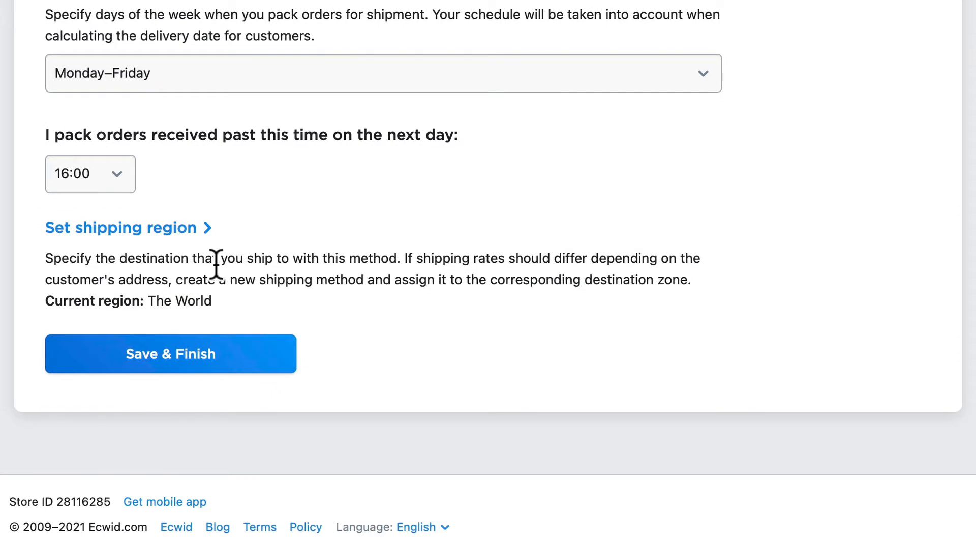
Step: Keep the shipping region as All destinations and save the method with Save & Finish
{"action": "left_click", "coordinate": [118, 227]}
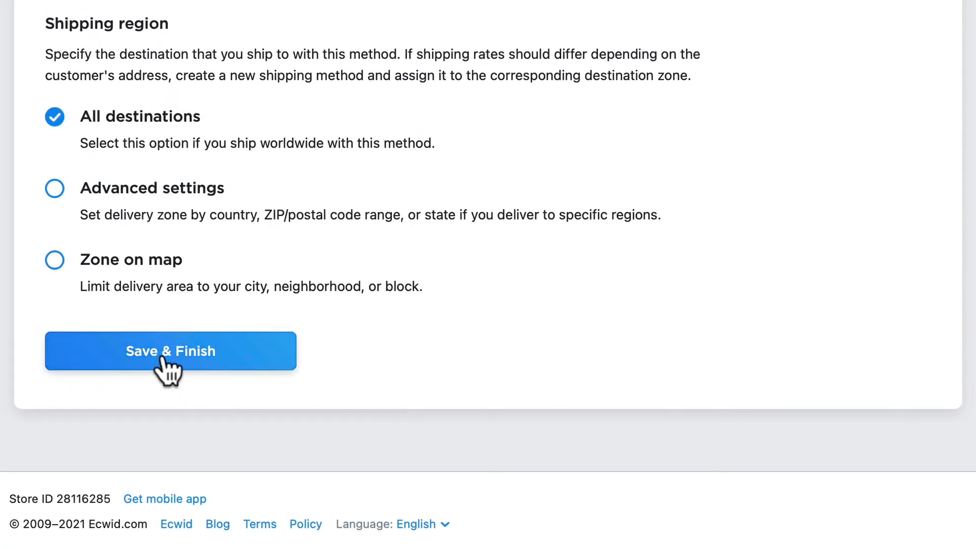
{"action": "left_click", "coordinate": [211, 425]}
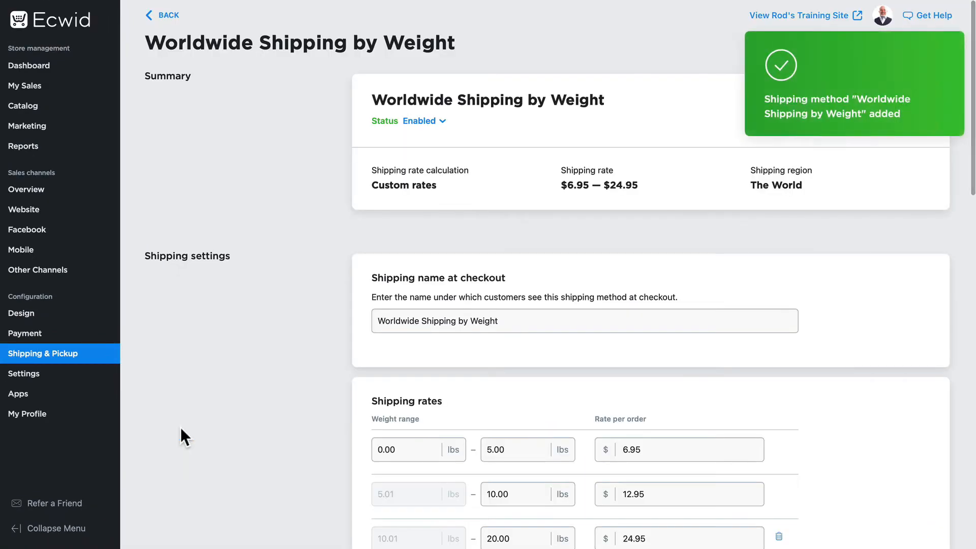
{"action": "scroll", "coordinate": [275, 401], "scroll_direction": "down", "scroll_amount": 3}
{"action": "scroll", "coordinate": [275, 399], "scroll_direction": "down", "scroll_amount": 2}
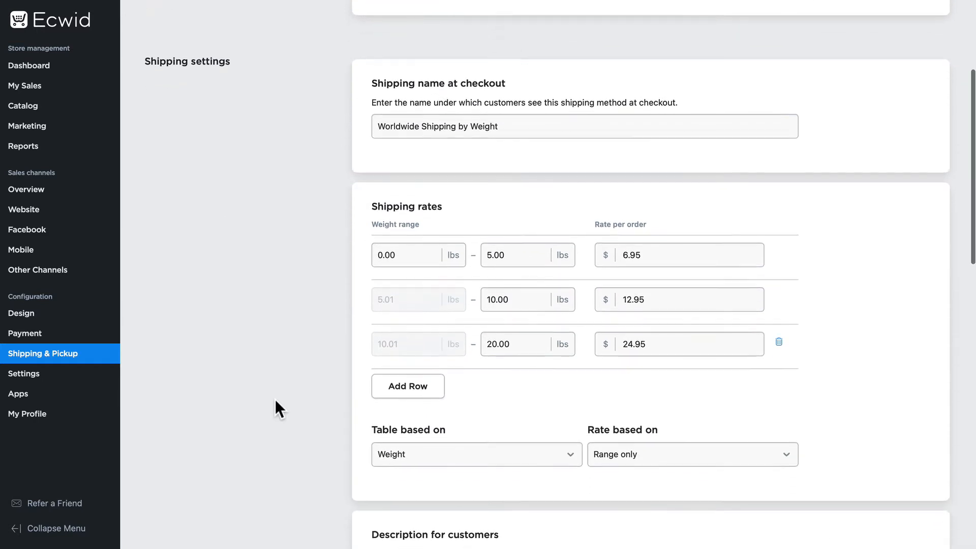
{"action": "scroll", "coordinate": [274, 399], "scroll_direction": "down", "scroll_amount": 2}
{"action": "scroll", "coordinate": [274, 399], "scroll_direction": "down", "scroll_amount": 2}
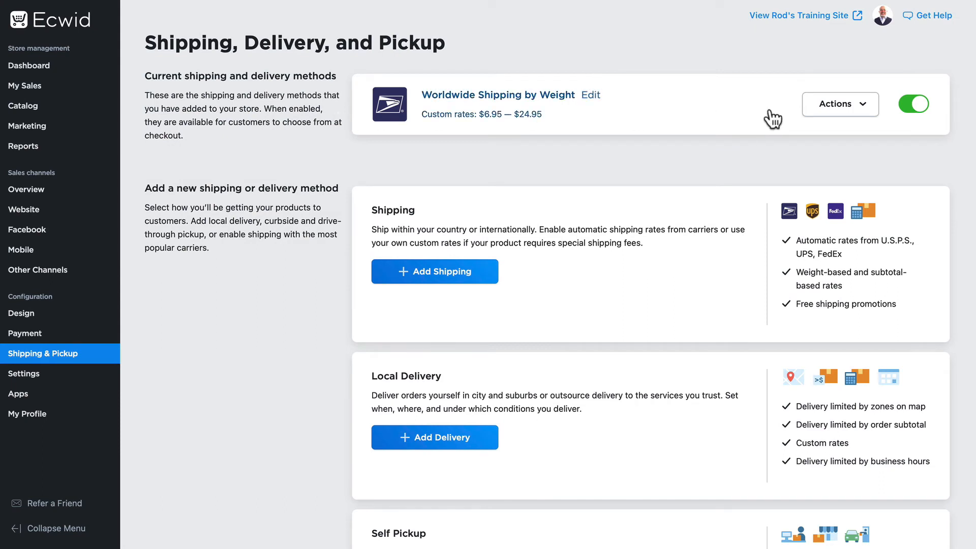
Step: Reopen Worldwide Shipping by Weight for editing and select 'Weight' in its name to retype it as Sub-Total
{"action": "left_click", "coordinate": [839, 107]}
{"action": "left_click", "coordinate": [827, 141]}
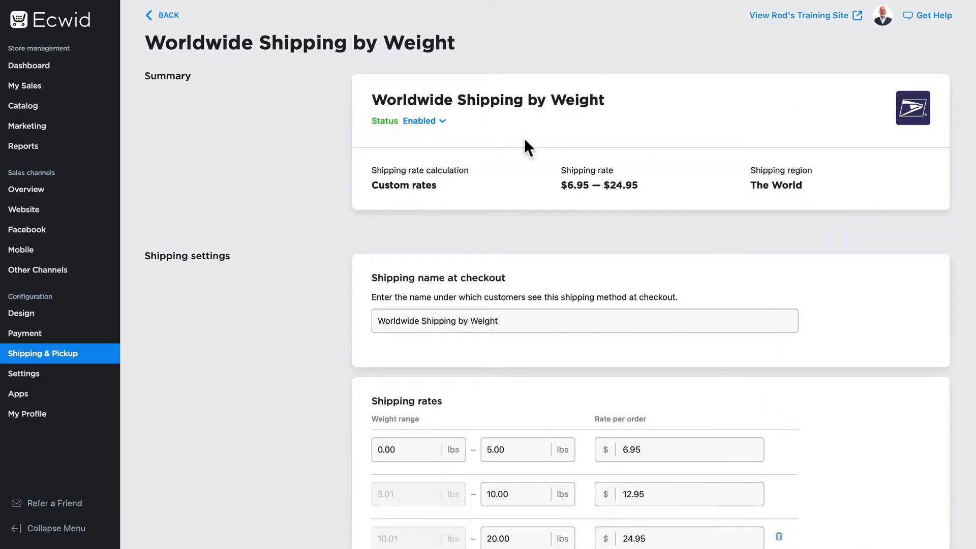
{"action": "scroll", "coordinate": [519, 138], "scroll_direction": "down", "scroll_amount": 3}
{"action": "double_click", "coordinate": [488, 86]}
{"action": "type", "text": "Sub-"}
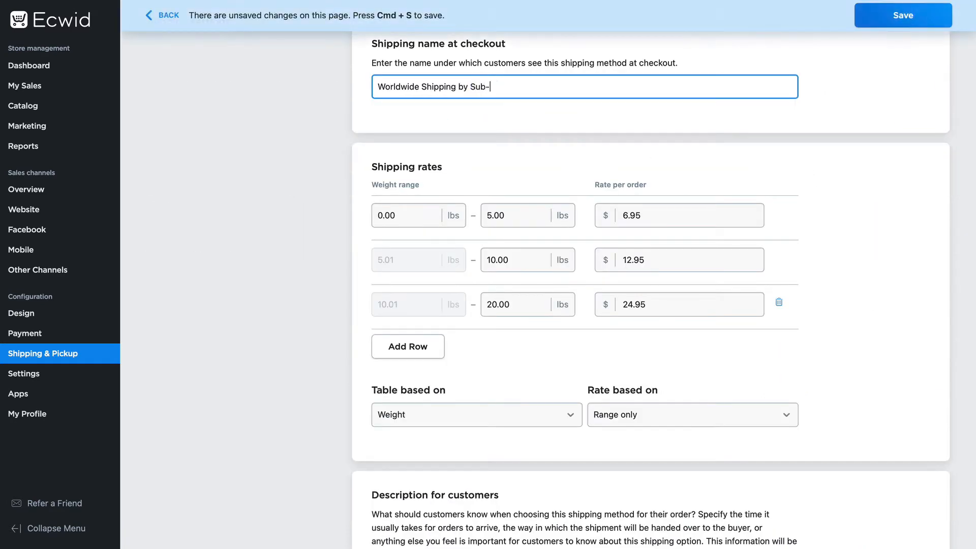
{"action": "type", "text": "Total"}
Step: Base the rate table on order subtotal instead of weight
{"action": "left_click", "coordinate": [414, 418]}
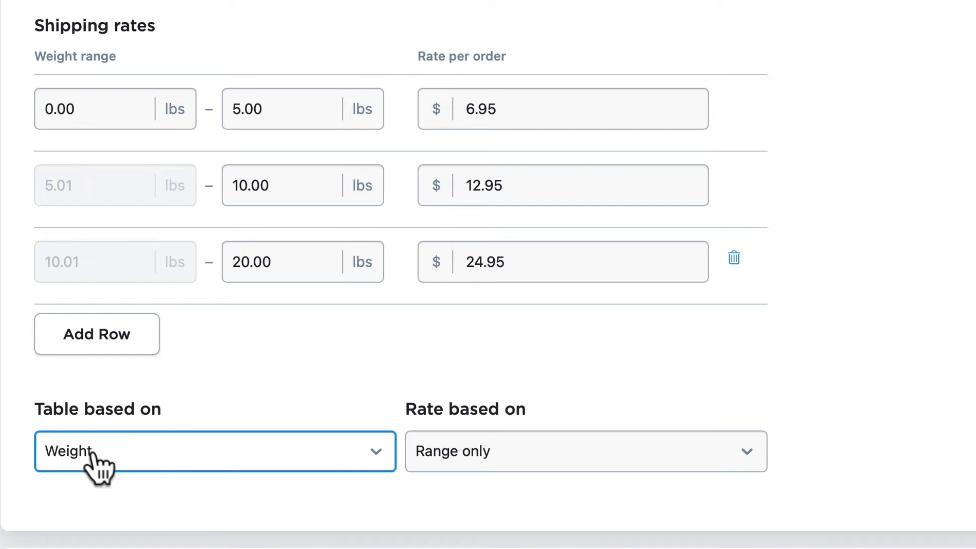
{"action": "left_click", "coordinate": [99, 458]}
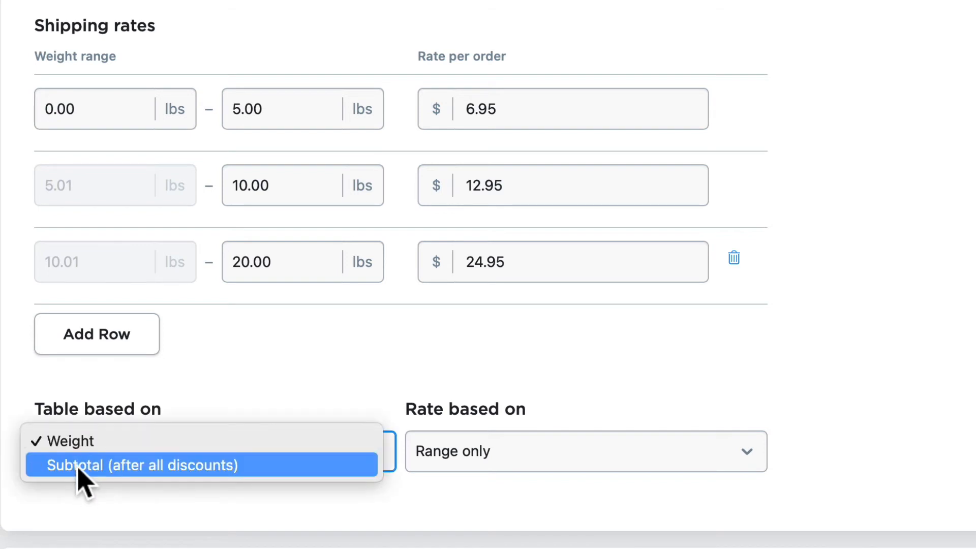
{"action": "left_click", "coordinate": [79, 467]}
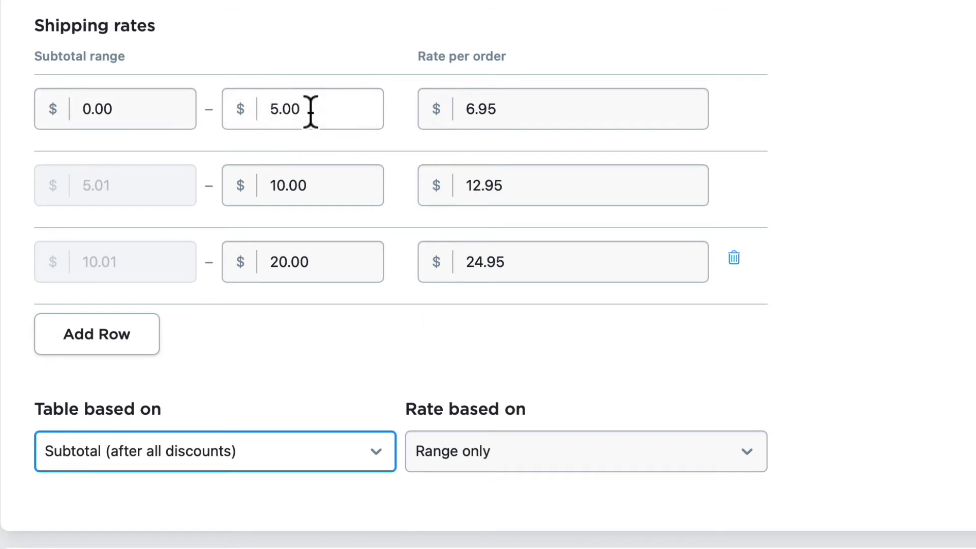
Step: Set tier rates to $6.95, $7.95, $8.95 and add a $20.01-and-up tier at $14.99
{"action": "left_click", "coordinate": [522, 109]}
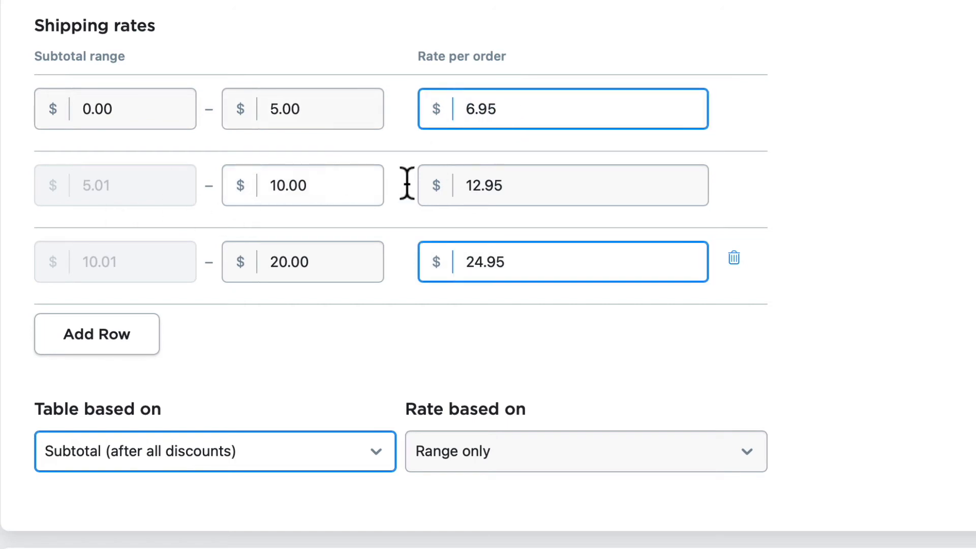
{"action": "left_click", "coordinate": [440, 185]}
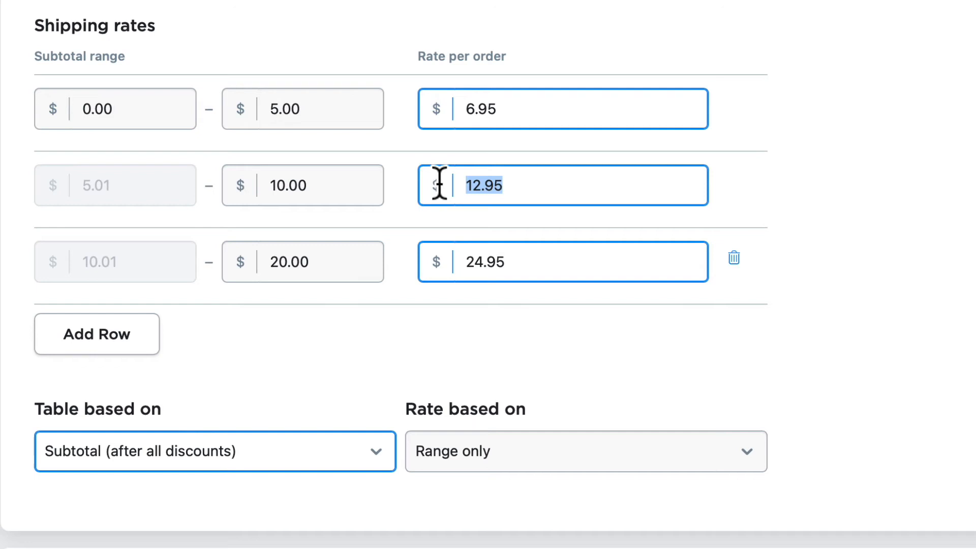
{"action": "type", "text": "7.95"}
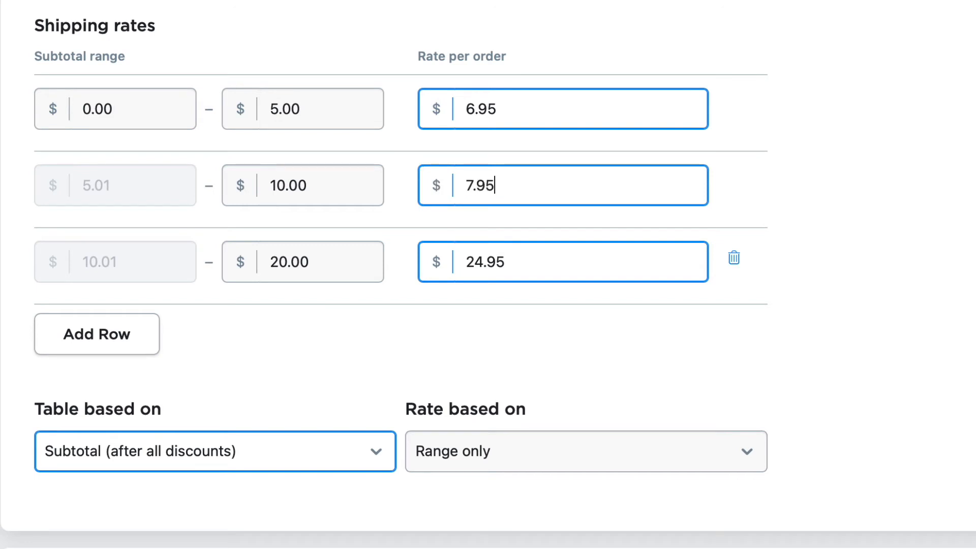
{"action": "key", "text": "Tab"}
{"action": "key", "text": "Tab"}
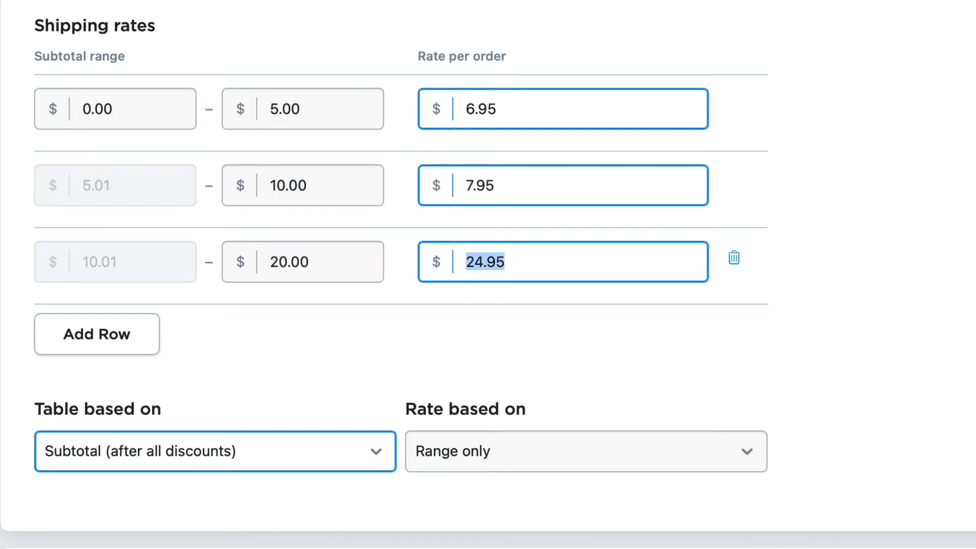
{"action": "type", "text": "8.95"}
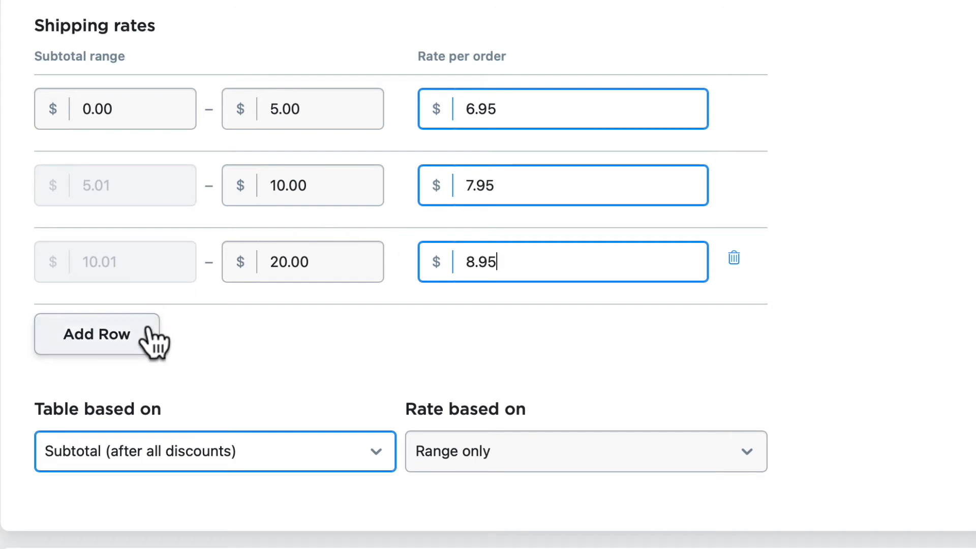
{"action": "left_click", "coordinate": [115, 334]}
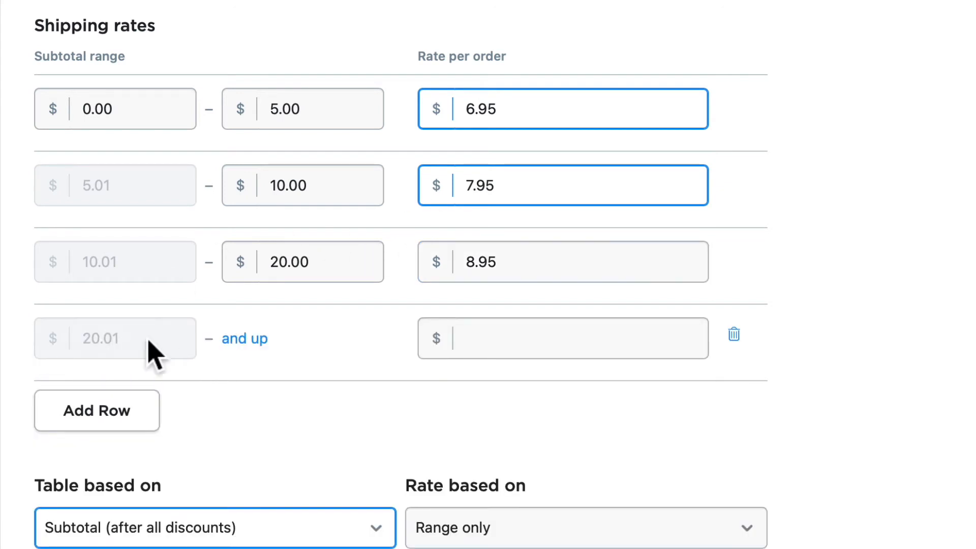
{"action": "left_click", "coordinate": [480, 336]}
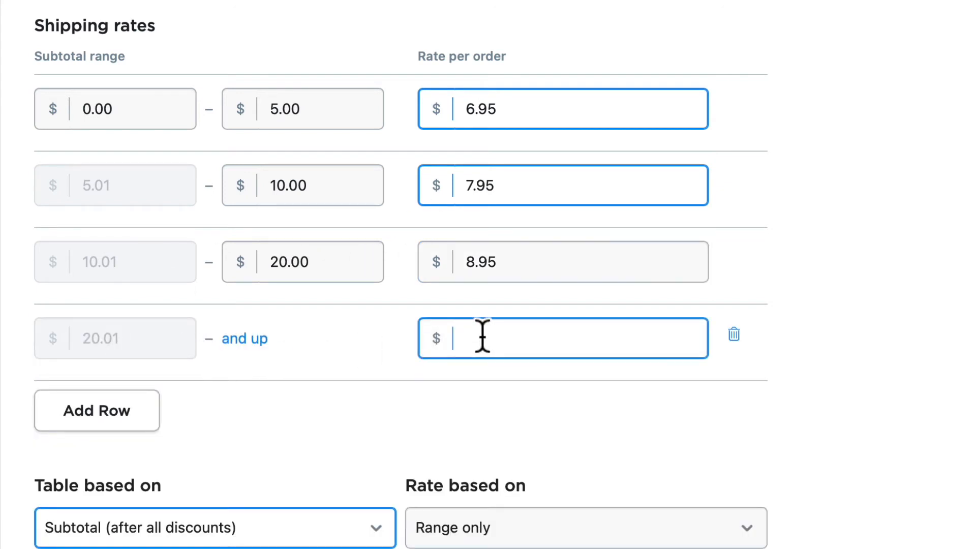
{"action": "type", "text": "14.99"}
{"action": "scroll", "coordinate": [471, 370], "scroll_direction": "down", "scroll_amount": 5}
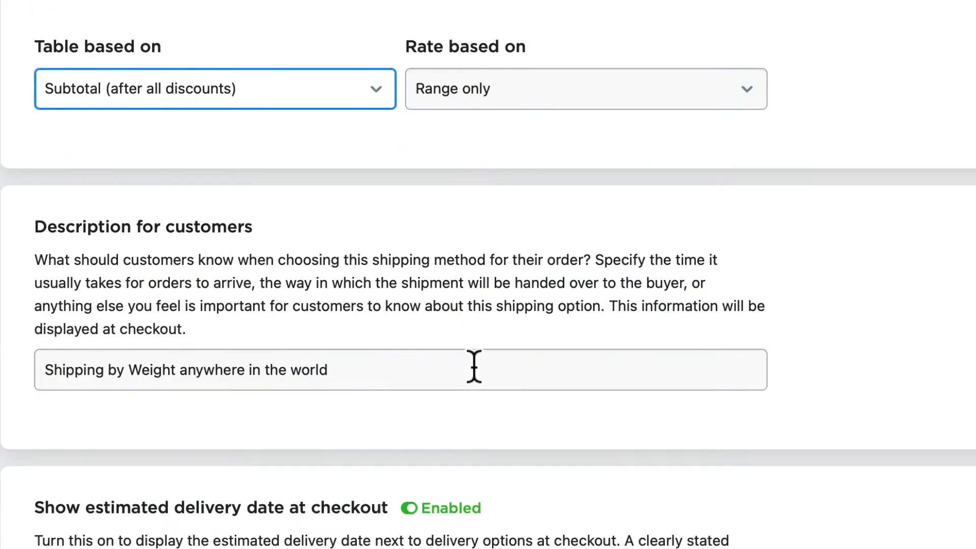
{"action": "scroll", "coordinate": [473, 366], "scroll_direction": "down", "scroll_amount": 2}
{"action": "left_click_drag", "start_coordinate": [128, 244], "coordinate": [158, 243]}
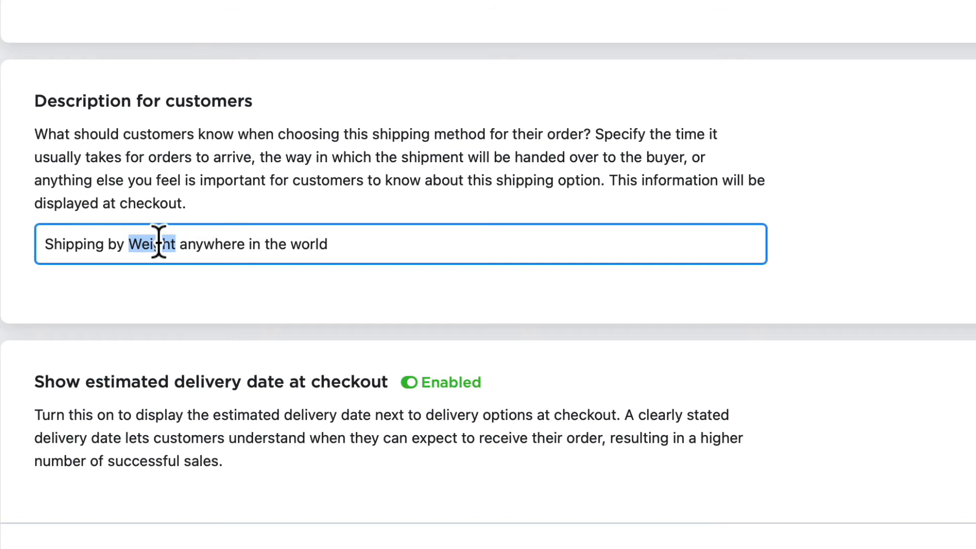
{"action": "type", "text": "Sub-"}
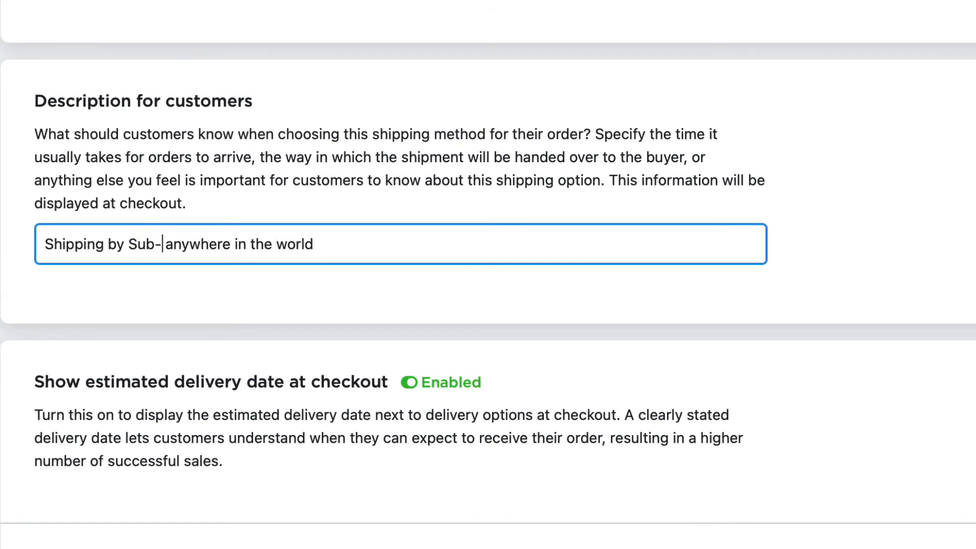
{"action": "type", "text": "Total"}
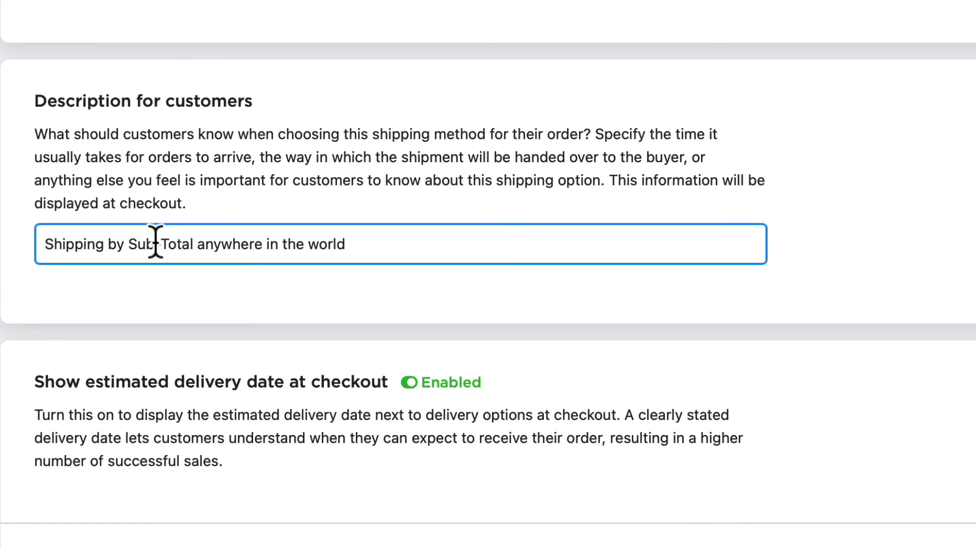
{"action": "scroll", "coordinate": [159, 353], "scroll_direction": "down", "scroll_amount": 1}
{"action": "scroll", "coordinate": [104, 289], "scroll_direction": "down", "scroll_amount": 3}
{"action": "scroll", "coordinate": [104, 288], "scroll_direction": "down", "scroll_amount": 1}
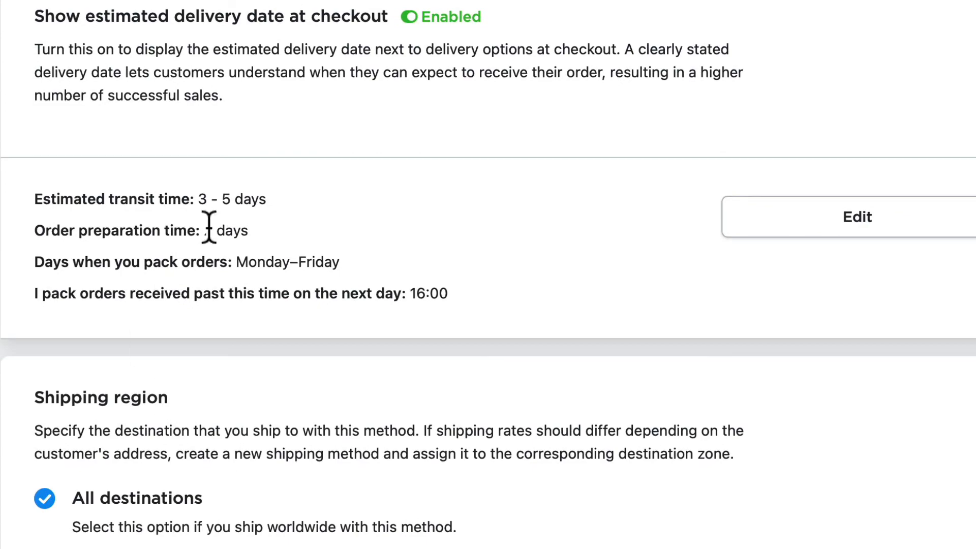
{"action": "scroll", "coordinate": [122, 473], "scroll_direction": "down", "scroll_amount": 2}
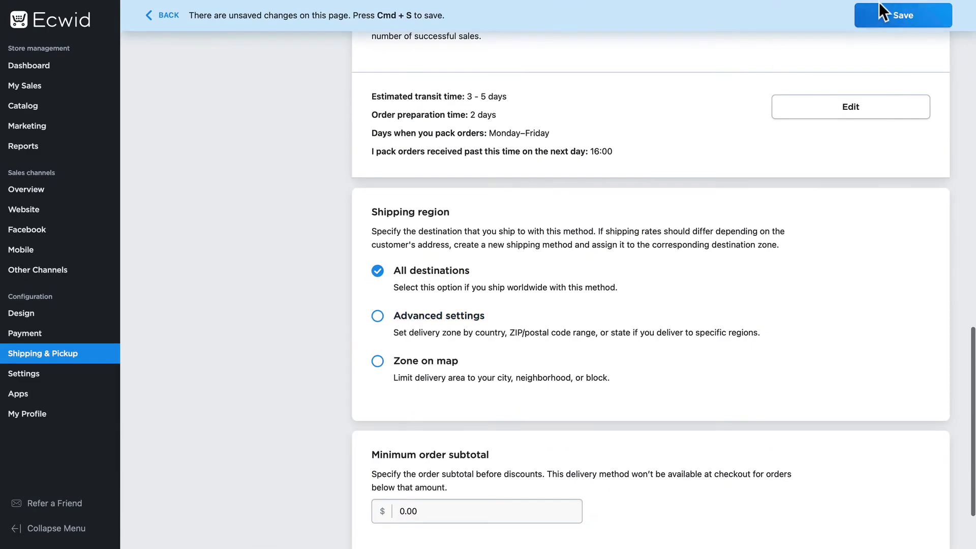
Step: Save Worldwide Shipping by Sub-Total with its $6.95–$14.99 subtotal tiers
{"action": "left_click", "coordinate": [884, 12]}
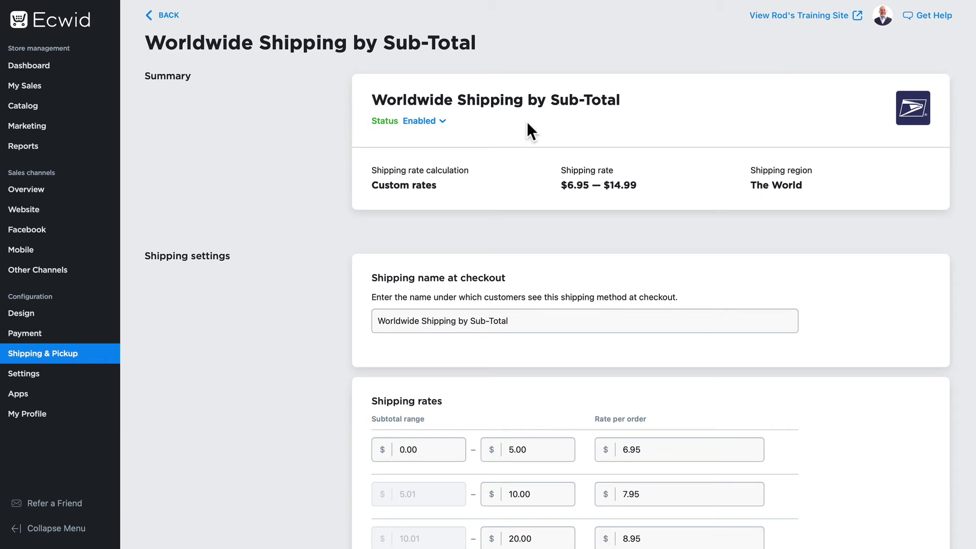
{"action": "scroll", "coordinate": [527, 122], "scroll_direction": "down", "scroll_amount": 5}
Step: Append ' & Per Item' to the checkout name and set Rate based on to 'Range, subtotal, weight'
{"action": "left_click", "coordinate": [546, 130]}
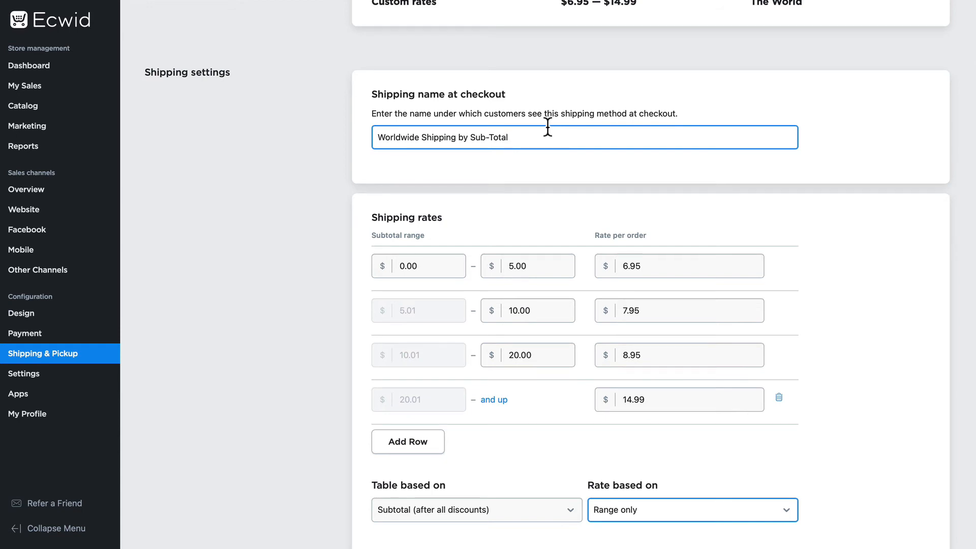
{"action": "type", "text": " & Per"}
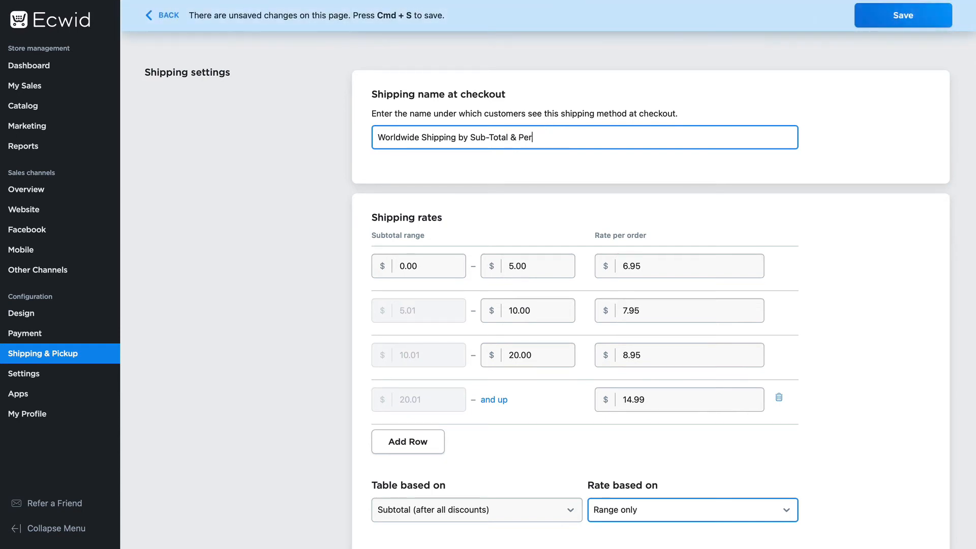
{"action": "type", "text": " Item"}
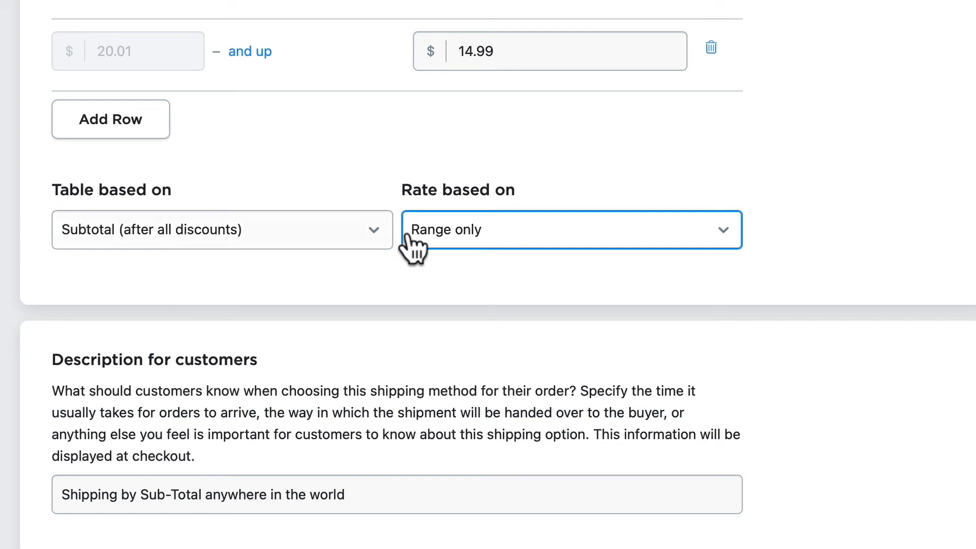
{"action": "left_click", "coordinate": [467, 243]}
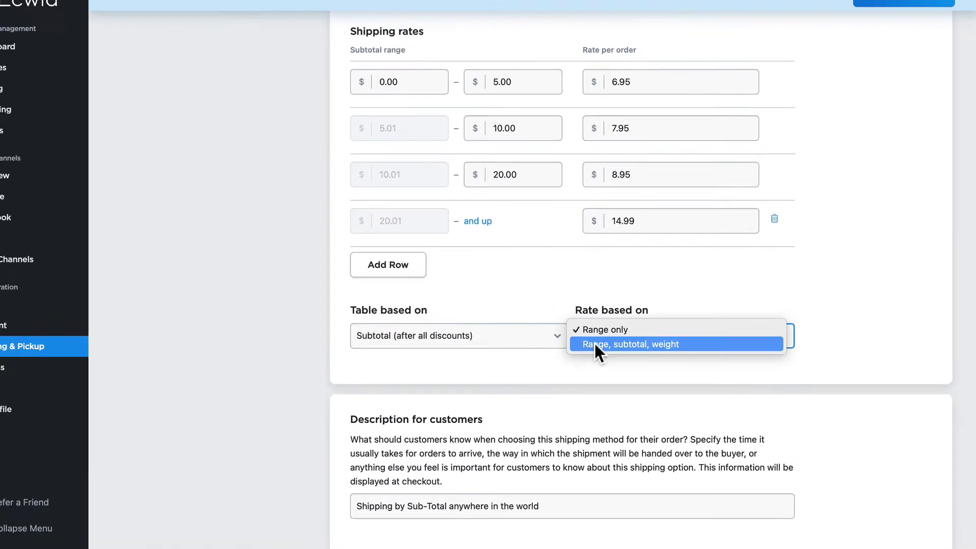
{"action": "left_click", "coordinate": [599, 348]}
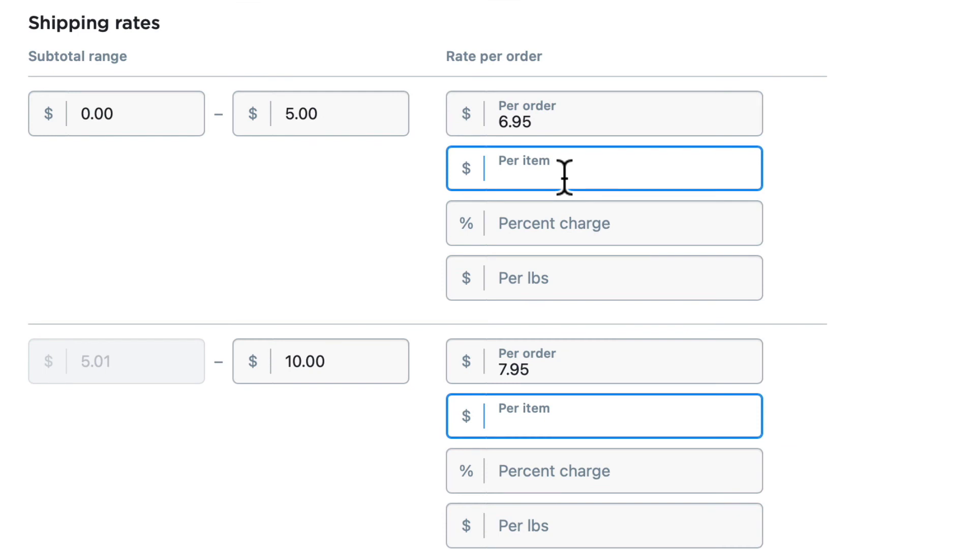
{"action": "type", "text": "2."}
{"action": "type", "text": "00"}
{"action": "scroll", "coordinate": [556, 186], "scroll_direction": "down", "scroll_amount": 3}
Step: Enter per-item charges of $2.00, $2.00, $3.00 and $4.00 across the four subtotal tiers
{"action": "left_click", "coordinate": [532, 252]}
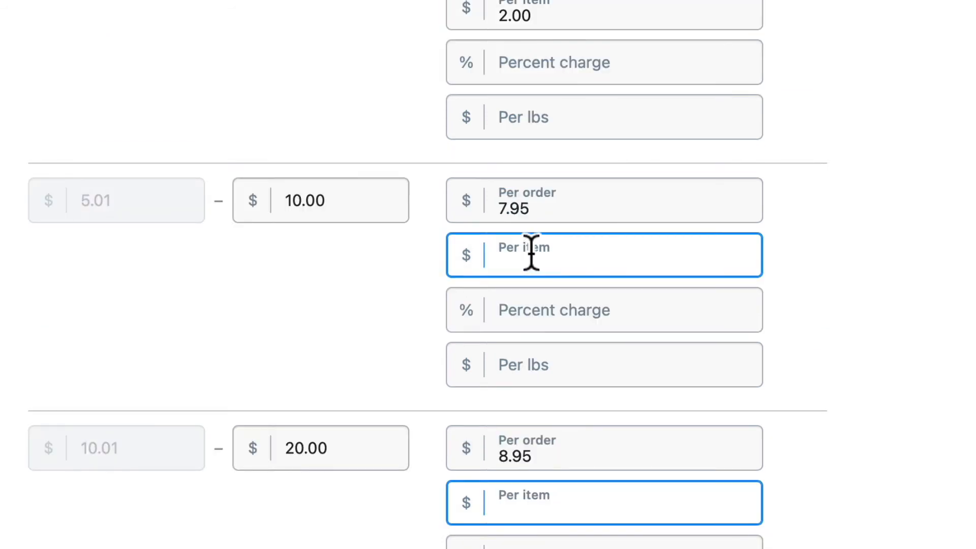
{"action": "type", "text": "2.00"}
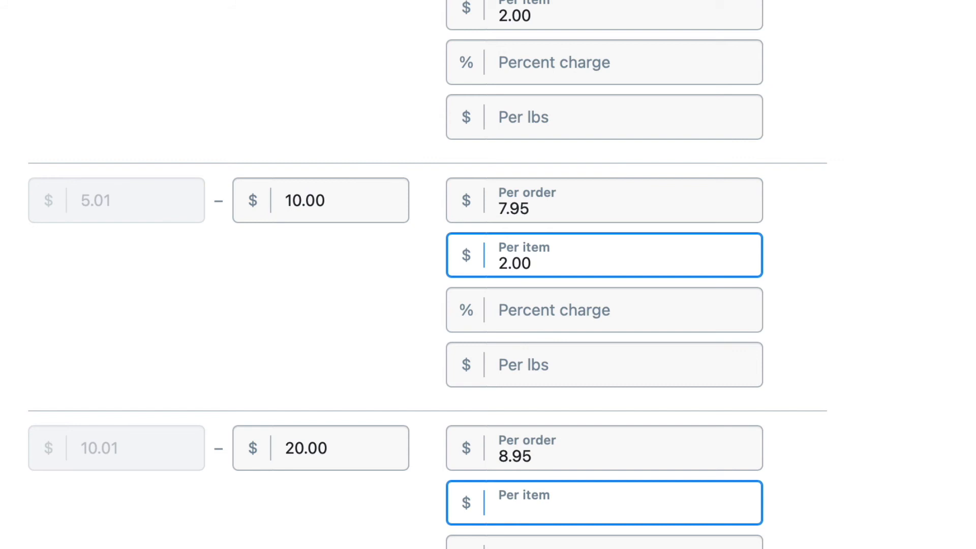
{"action": "key", "text": "Tab"}
{"action": "key", "text": "Tab"}
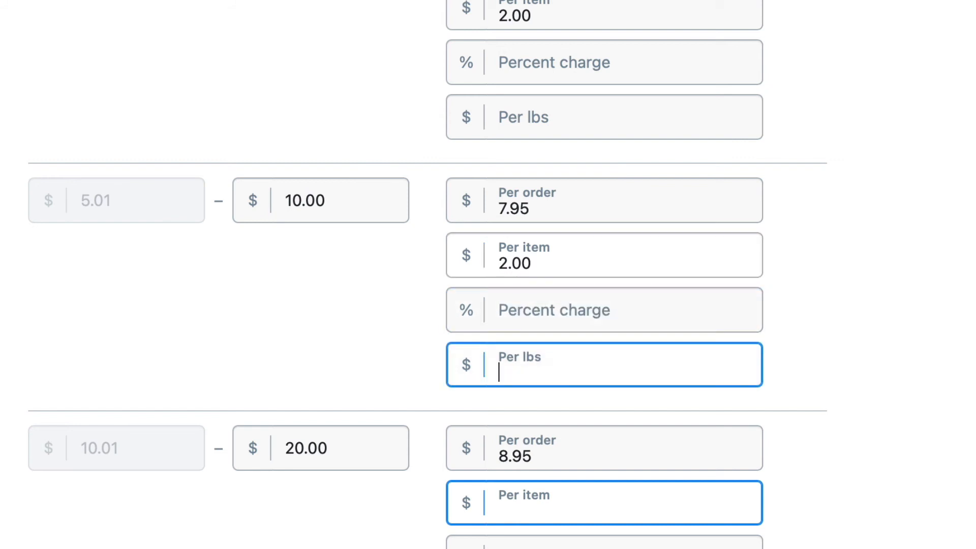
{"action": "left_click", "coordinate": [526, 503]}
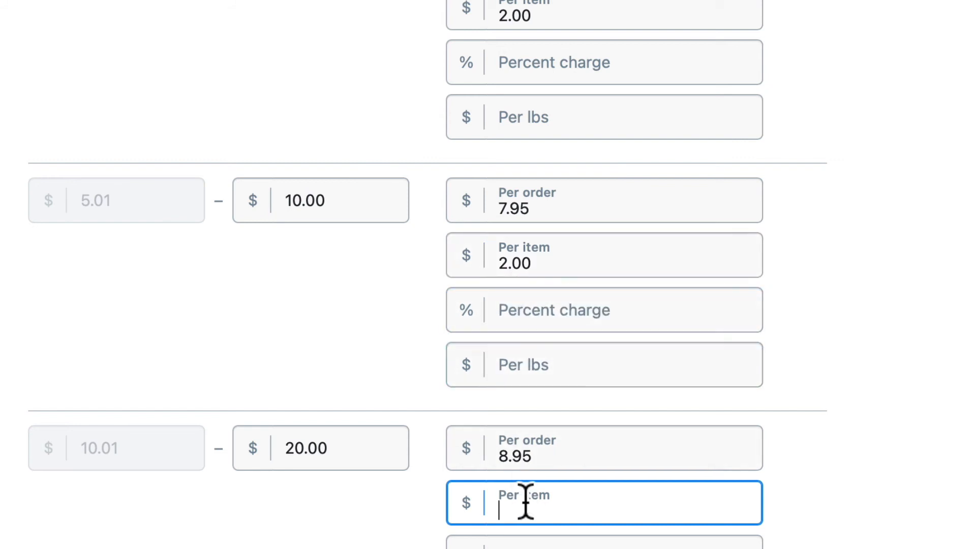
{"action": "type", "text": "3.00"}
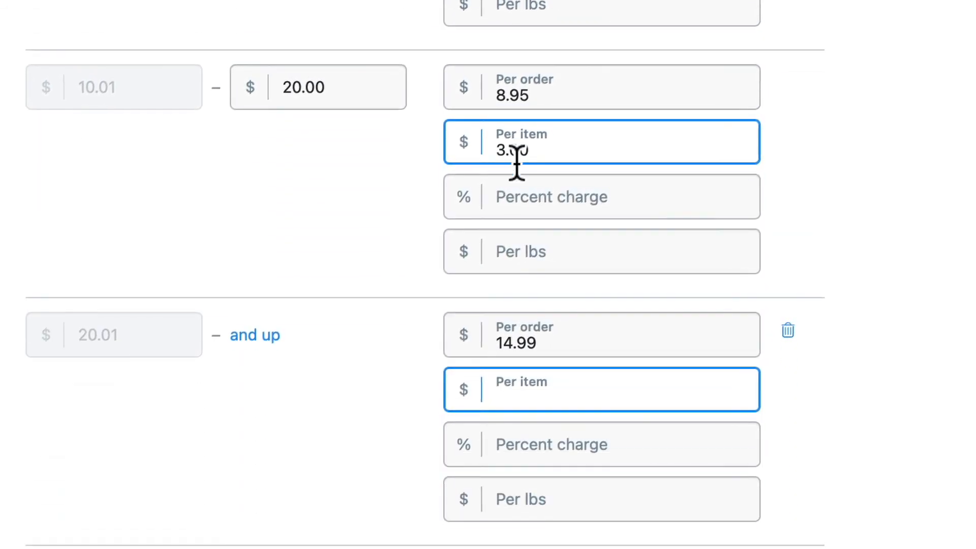
{"action": "left_click", "coordinate": [522, 390]}
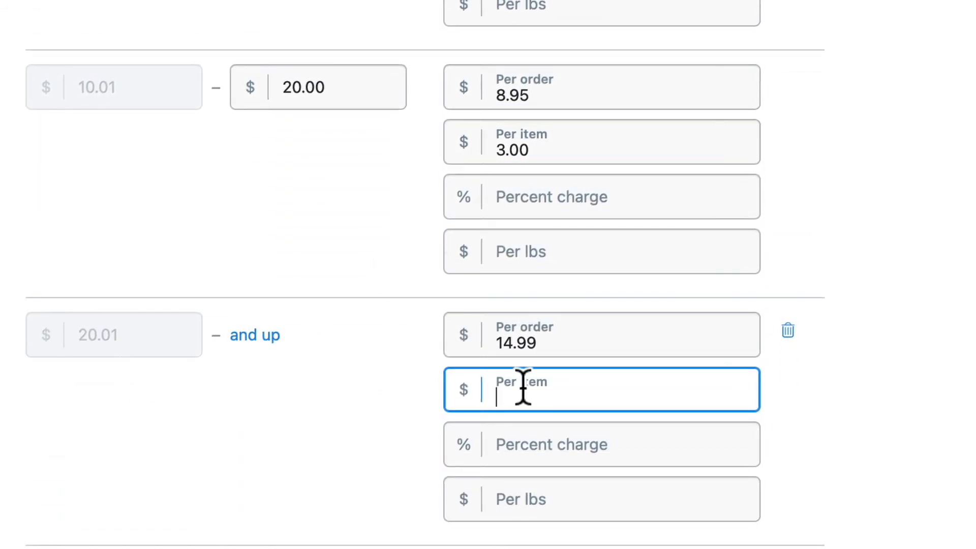
{"action": "type", "text": "4.00"}
Step: Save the per-item rates and view the storefront cart: three scarves at $29.85 now ship for $26.99
{"action": "left_click", "coordinate": [900, 27]}
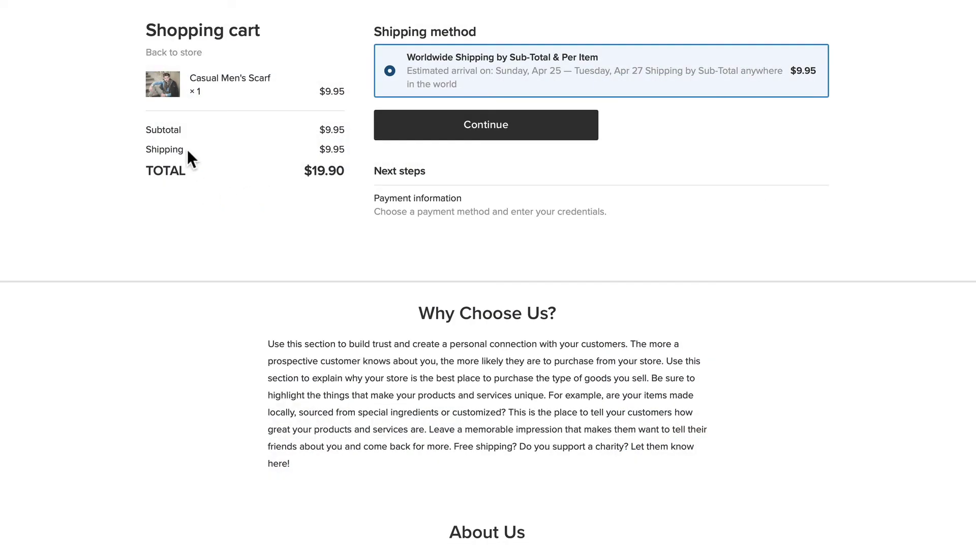
{"action": "scroll", "coordinate": [191, 130], "scroll_direction": "down", "scroll_amount": 1}
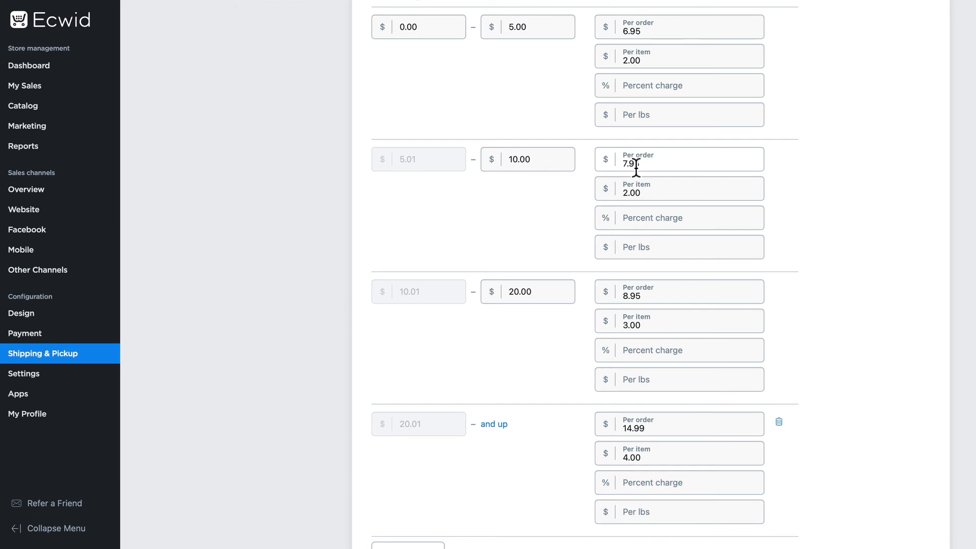
{"action": "left_click", "coordinate": [625, 192]}
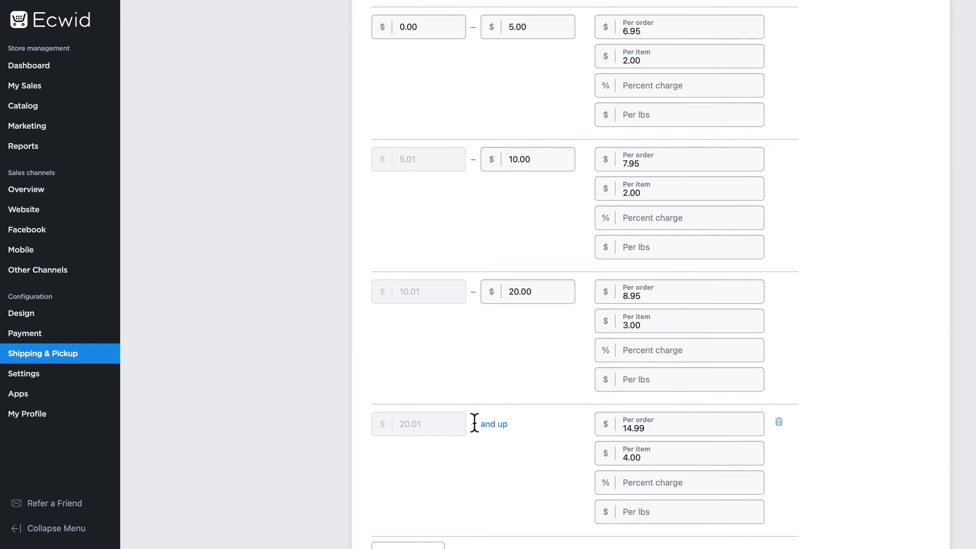
{"action": "scroll", "coordinate": [472, 397], "scroll_direction": "down", "scroll_amount": 3}
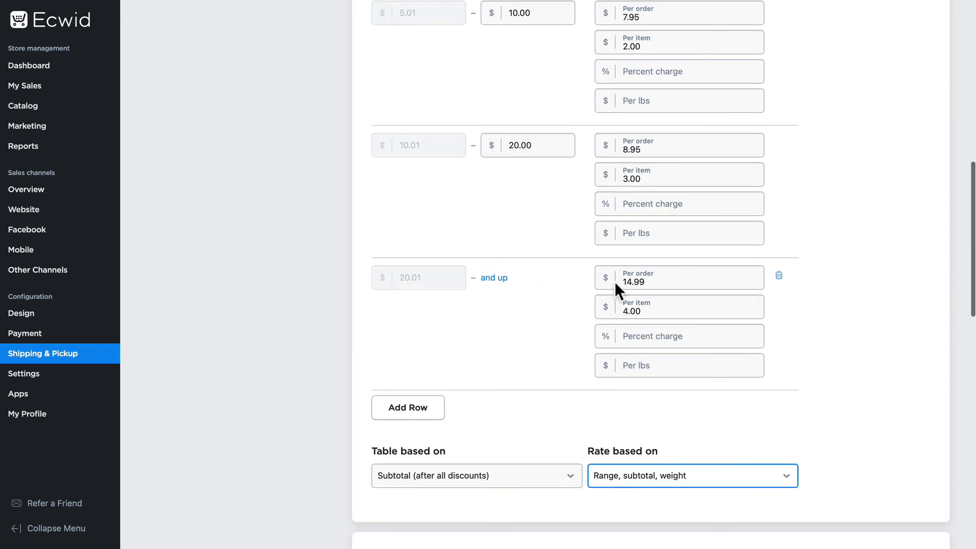